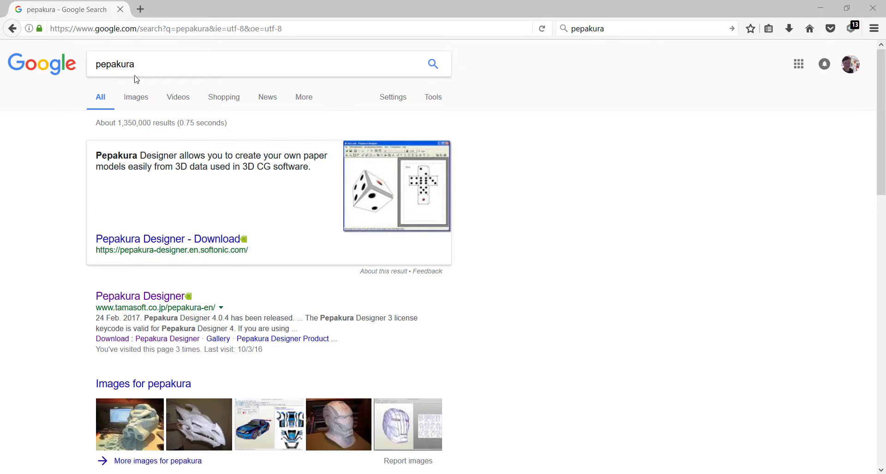
- Select the whole pepakura search query and dismiss the search suggestions
{"action": "left_click", "coordinate": [152, 62]}
{"action": "double_click", "coordinate": [152, 62]}
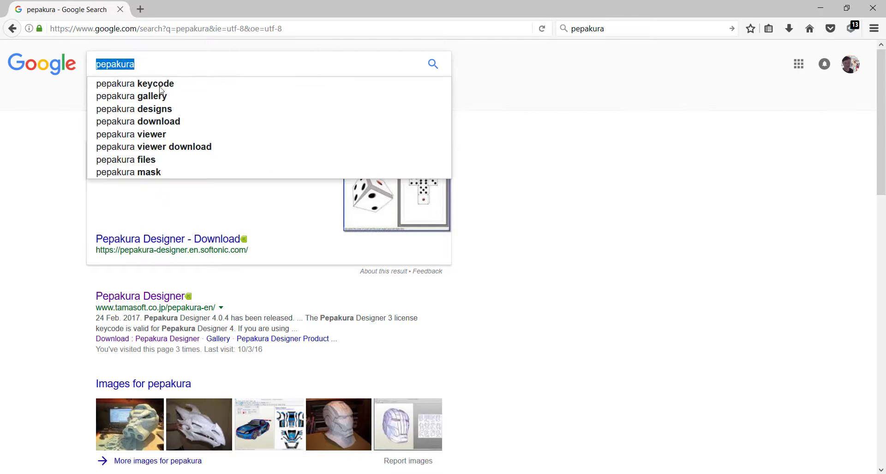
{"action": "left_click", "coordinate": [570, 182]}
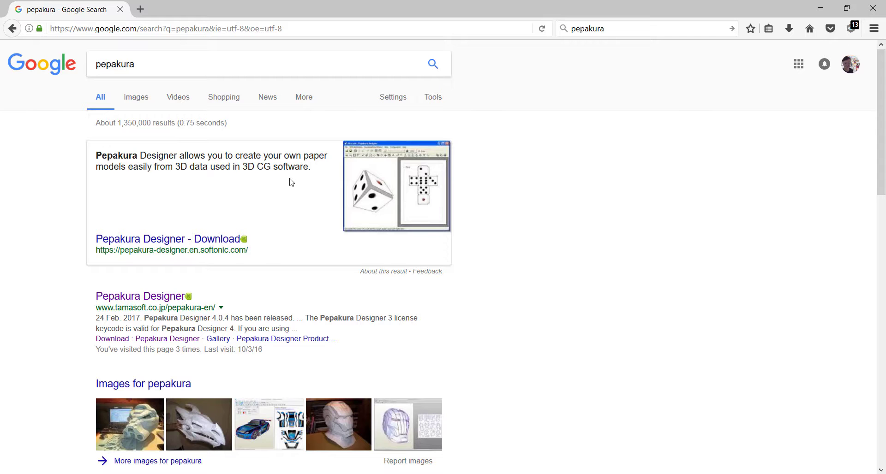
{"action": "scroll", "coordinate": [290, 182], "scroll_direction": "down", "scroll_amount": 2}
{"action": "scroll", "coordinate": [290, 181], "scroll_direction": "up", "scroll_amount": 2}
- Show Google image results for pepakura and scroll through the paper-model examples
{"action": "left_click", "coordinate": [137, 100]}
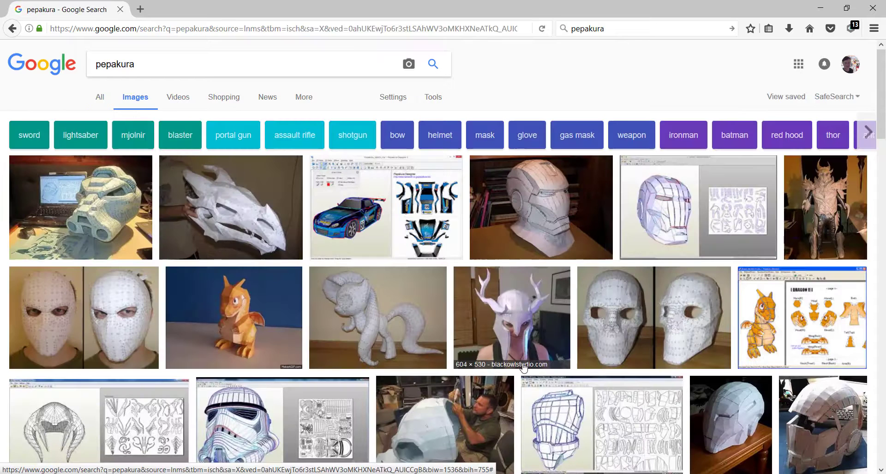
{"action": "scroll", "coordinate": [521, 377], "scroll_direction": "down", "scroll_amount": 2}
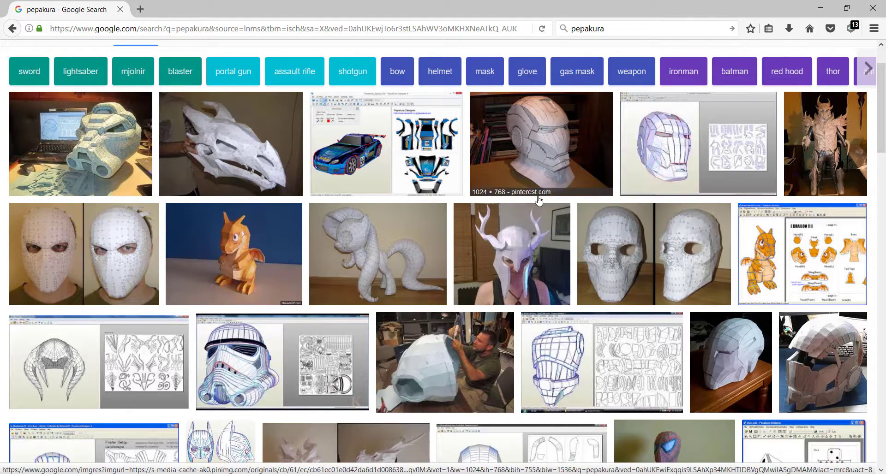
{"action": "scroll", "coordinate": [459, 258], "scroll_direction": "down", "scroll_amount": 3}
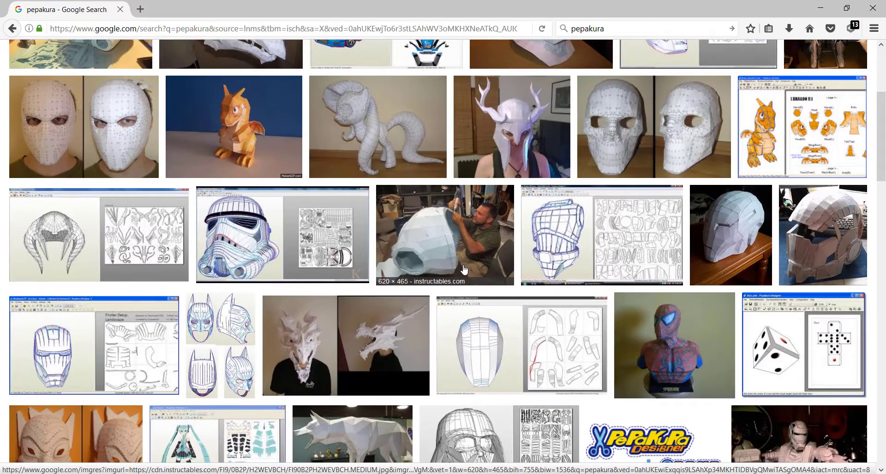
{"action": "scroll", "coordinate": [464, 269], "scroll_direction": "down", "scroll_amount": 3}
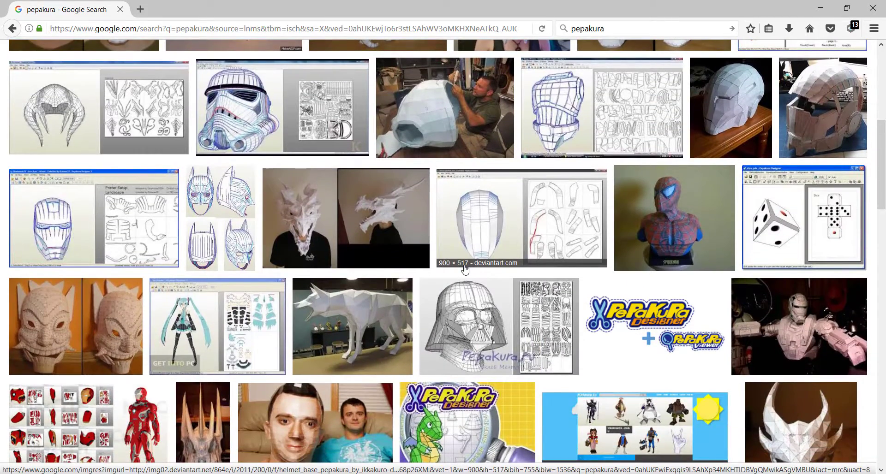
{"action": "scroll", "coordinate": [464, 269], "scroll_direction": "up", "scroll_amount": 7}
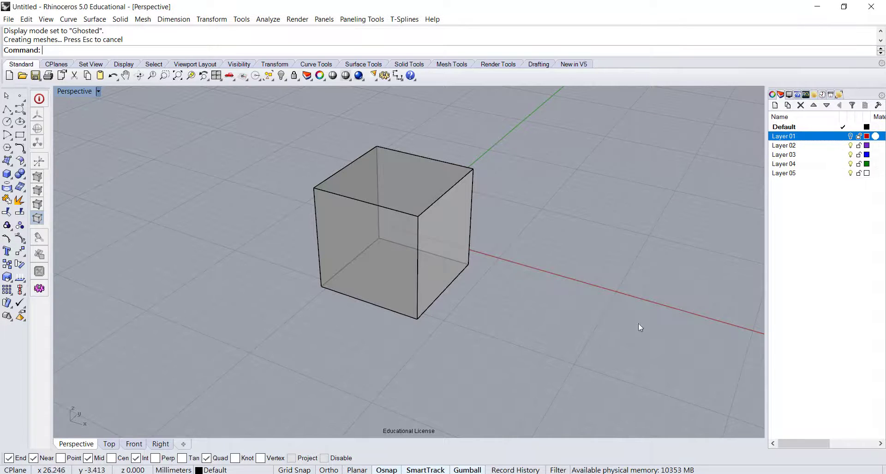
- Run UnrollSrf and pick the cube as the surface to unroll
{"action": "left_click", "coordinate": [558, 235]}
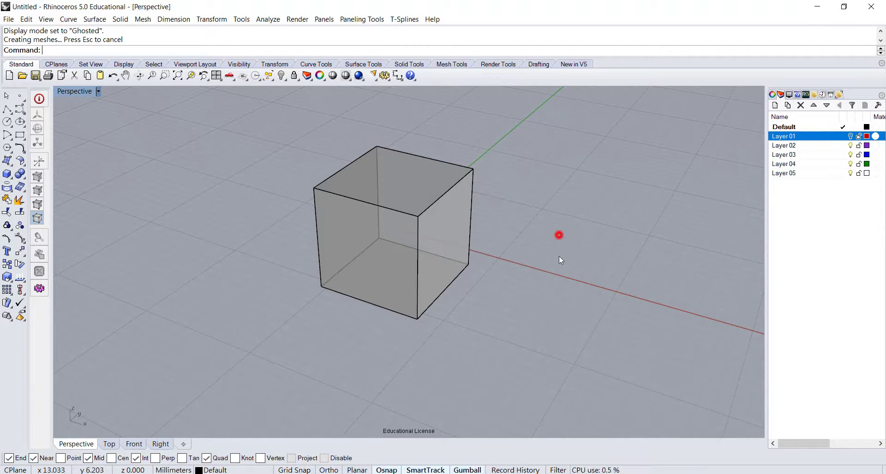
{"action": "right_click_drag", "start_coordinate": [559, 258], "coordinate": [500, 250]}
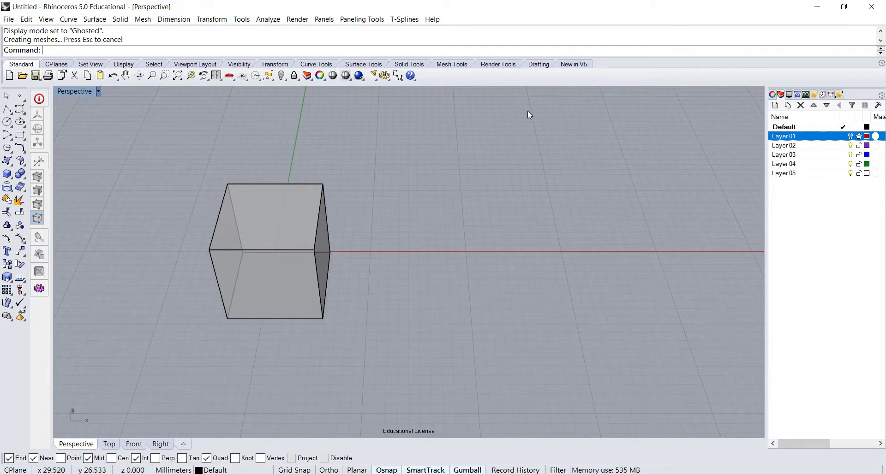
{"action": "type", "text": "UnrollSrf"}
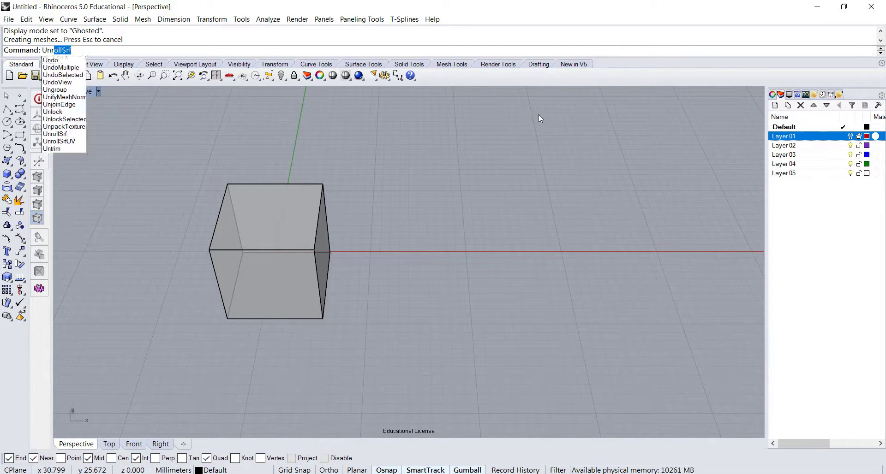
{"action": "key", "text": "Return"}
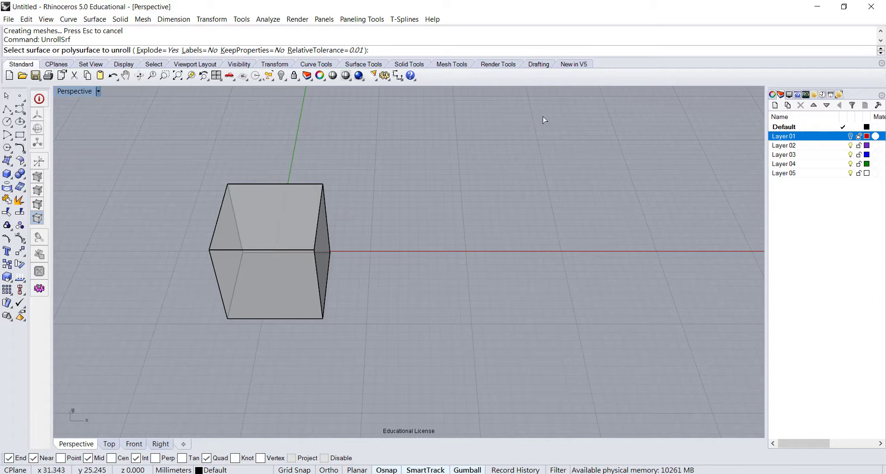
{"action": "right_click_drag", "start_coordinate": [328, 194], "coordinate": [340, 235]}
{"action": "left_click", "coordinate": [298, 210]}
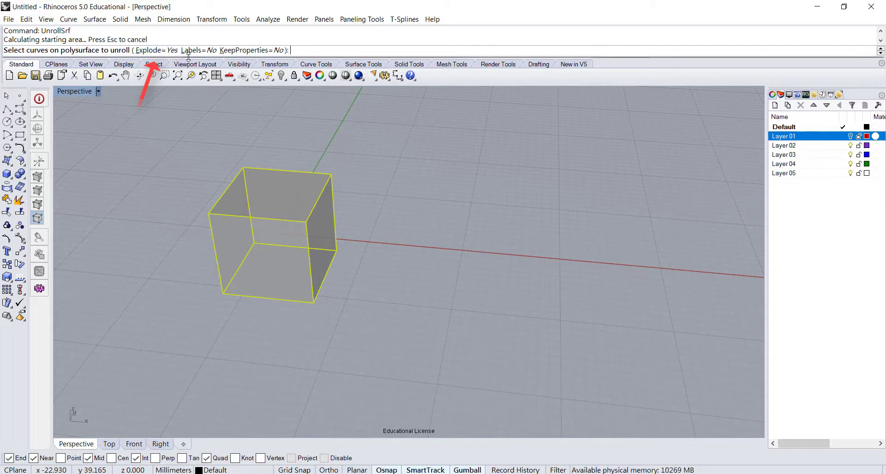
{"action": "key", "text": "Return"}
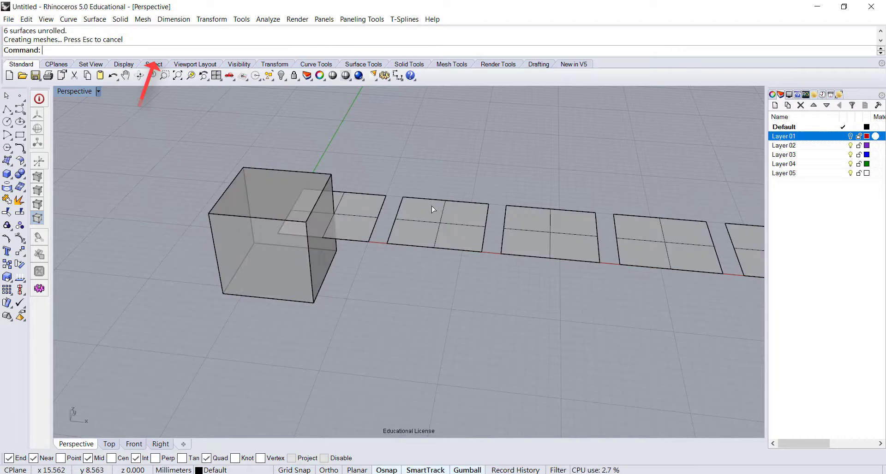
{"action": "right_click_drag", "start_coordinate": [482, 279], "coordinate": [403, 289]}
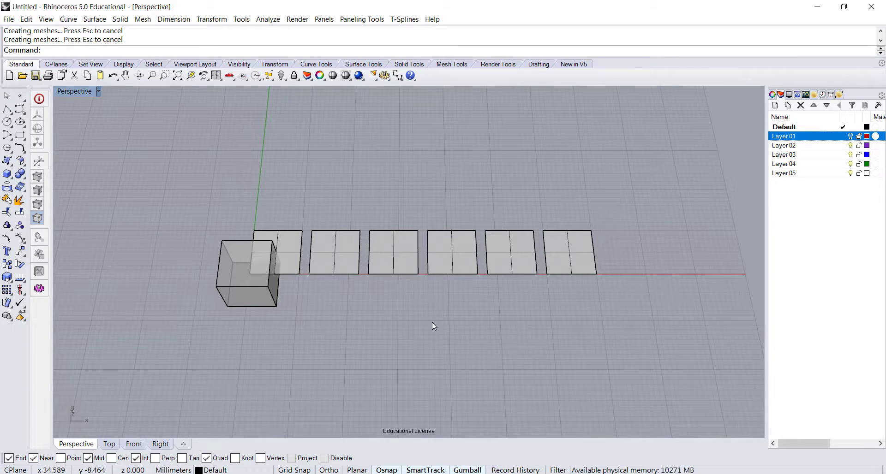
{"action": "right_click_drag", "start_coordinate": [528, 328], "coordinate": [494, 296]}
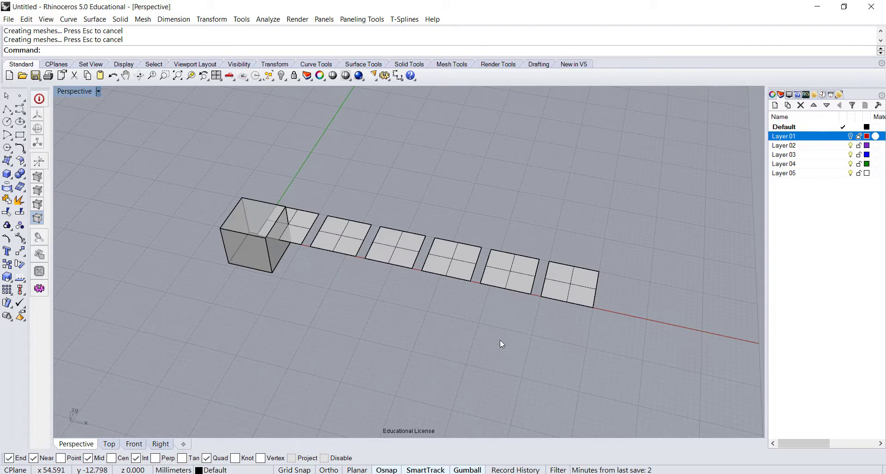
- Undo the unroll and unroll the cube again with Labels=Yes
{"action": "key", "text": "ctrl+z"}
{"action": "right_click_drag", "start_coordinate": [435, 317], "coordinate": [353, 269]}
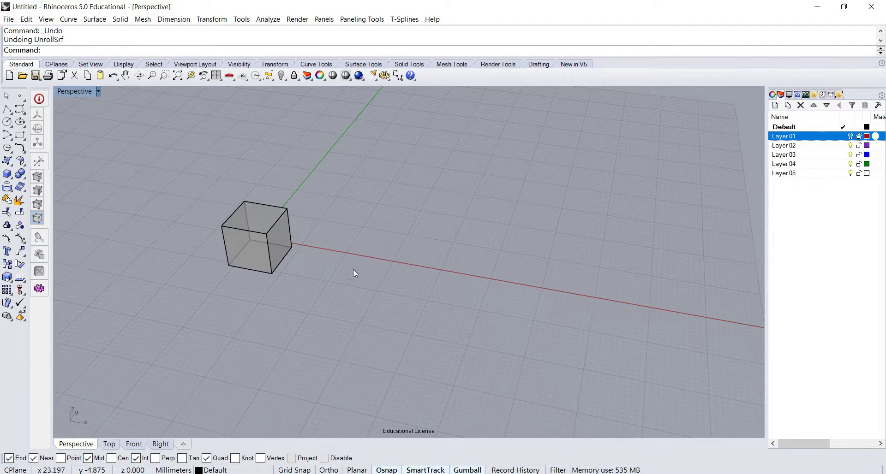
{"action": "left_click", "coordinate": [252, 249]}
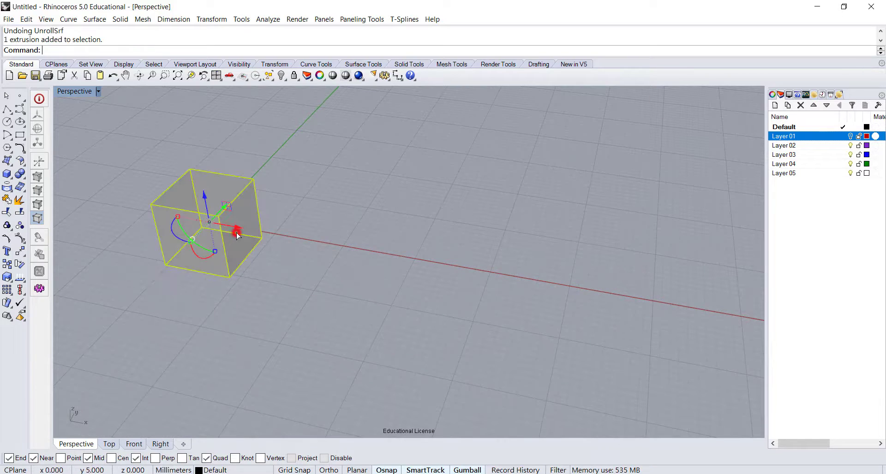
{"action": "right_click", "coordinate": [279, 249]}
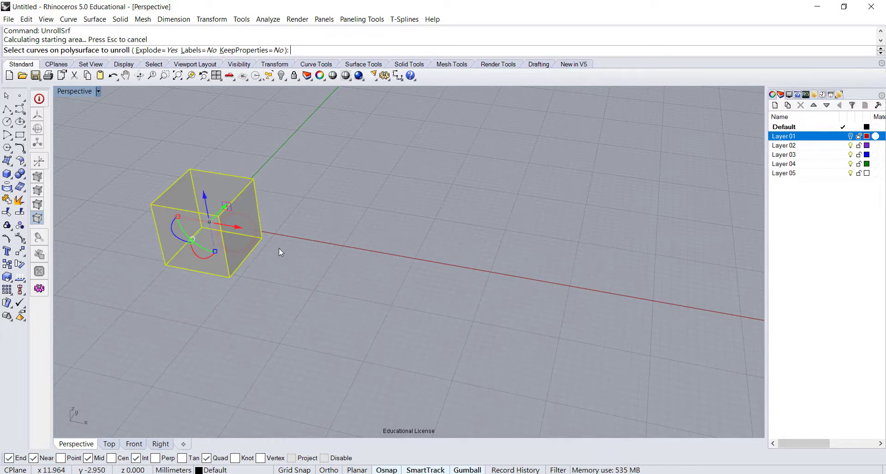
{"action": "left_click", "coordinate": [197, 50]}
{"action": "right_click", "coordinate": [318, 272]}
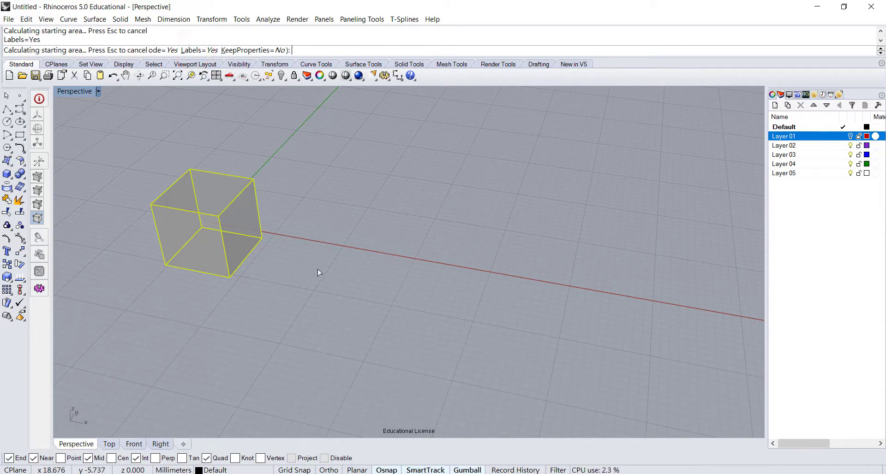
- Inspect the labelled flat faces, checking panels such as 6, 1, 5, 4 and 2, 1, 0, 3
{"action": "mouse_move", "coordinate": [392, 295]}
{"action": "right_mouse_down"}
{"action": "mouse_move", "coordinate": [409, 348]}
{"action": "mouse_move", "coordinate": [408, 324]}
{"action": "right_mouse_up"}
{"action": "left_click", "coordinate": [404, 324]}
{"action": "right_click_drag", "start_coordinate": [265, 198], "coordinate": [247, 290]}
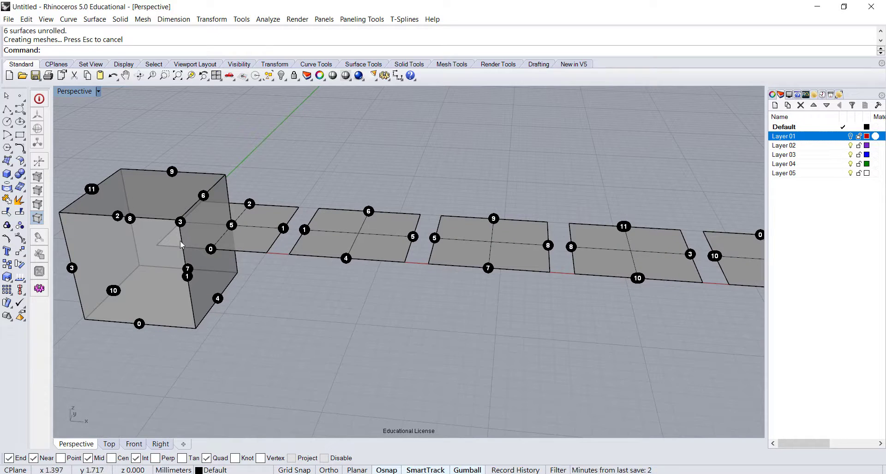
{"action": "right_click_drag", "start_coordinate": [187, 280], "coordinate": [196, 252]}
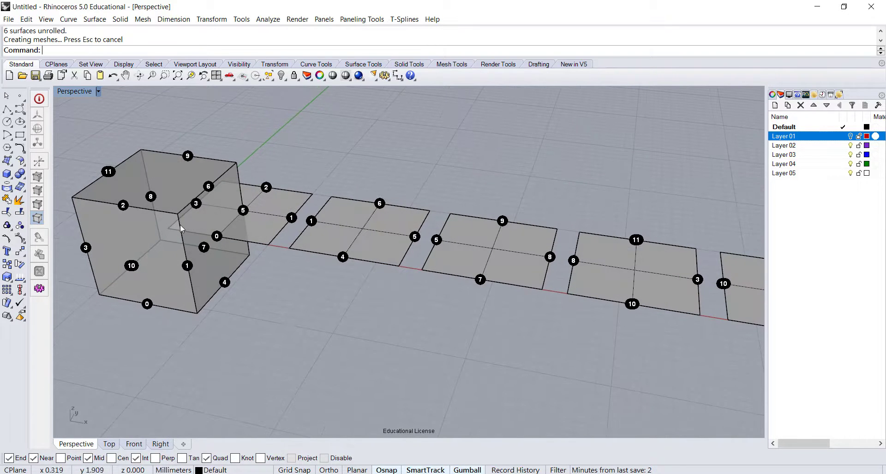
{"action": "mouse_move", "coordinate": [215, 296]}
{"action": "right_mouse_down"}
{"action": "mouse_move", "coordinate": [301, 309]}
{"action": "mouse_move", "coordinate": [311, 290]}
{"action": "right_mouse_up"}
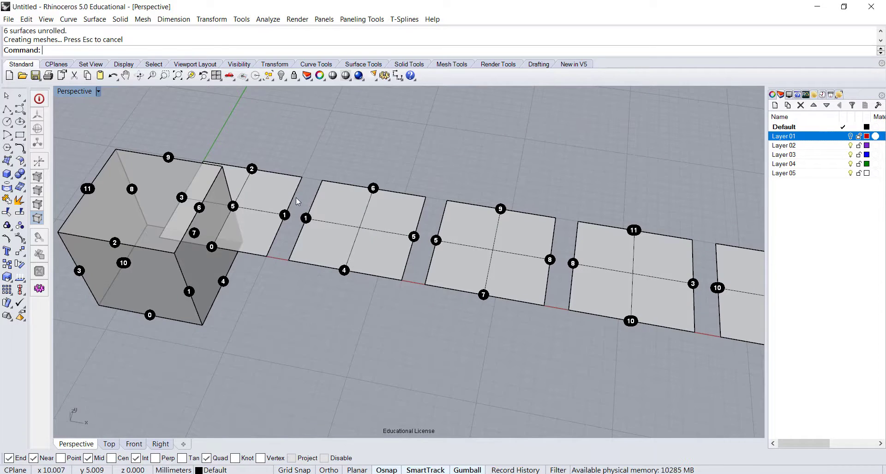
{"action": "left_click", "coordinate": [297, 246]}
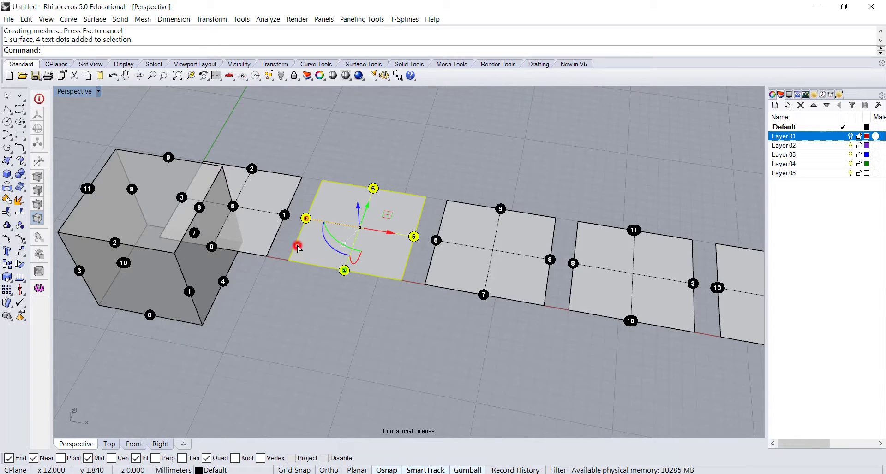
{"action": "left_click", "coordinate": [271, 225]}
{"action": "left_click", "coordinate": [292, 226]}
{"action": "right_click_drag", "start_coordinate": [291, 224], "coordinate": [329, 293]}
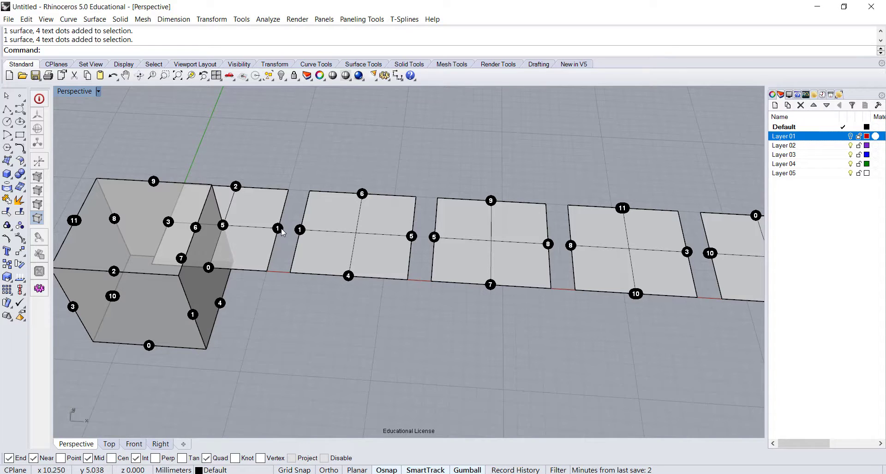
{"action": "right_click_drag", "start_coordinate": [313, 301], "coordinate": [237, 140]}
- Undo the labelled unroll and delete the leftover polysurface, leaving only the cube
{"action": "key", "text": "ctrl+z"}
{"action": "scroll", "coordinate": [365, 322], "scroll_direction": "down", "scroll_amount": 3}
{"action": "left_click", "coordinate": [237, 139]}
{"action": "key", "text": "Delete"}
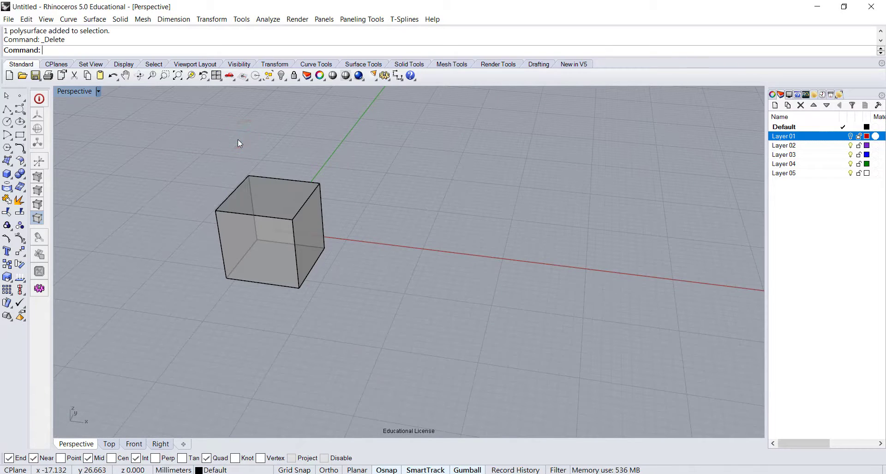
- Unroll the cube with UnrollSrf and Labels=Yes turned on
{"action": "type", "text": "Unfr"}
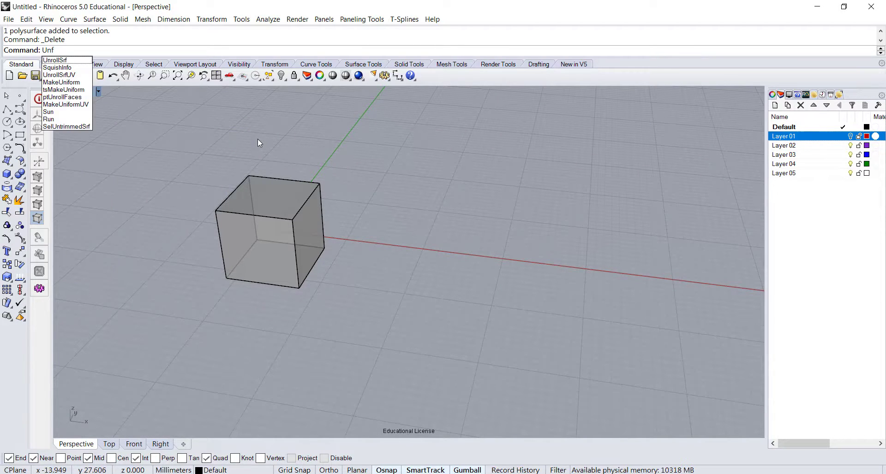
{"action": "key", "text": "BackSpace"}
{"action": "key", "text": "BackSpace"}
{"action": "type", "text": "rollSr"}
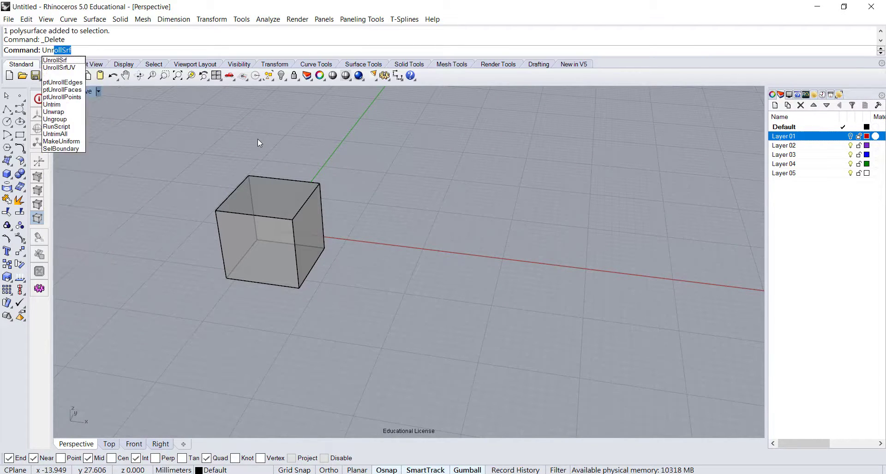
{"action": "key", "text": "Return"}
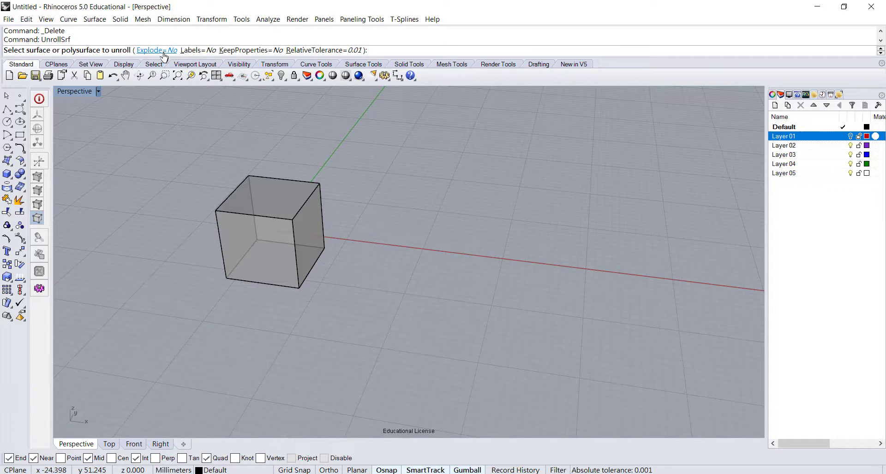
{"action": "left_click", "coordinate": [194, 51]}
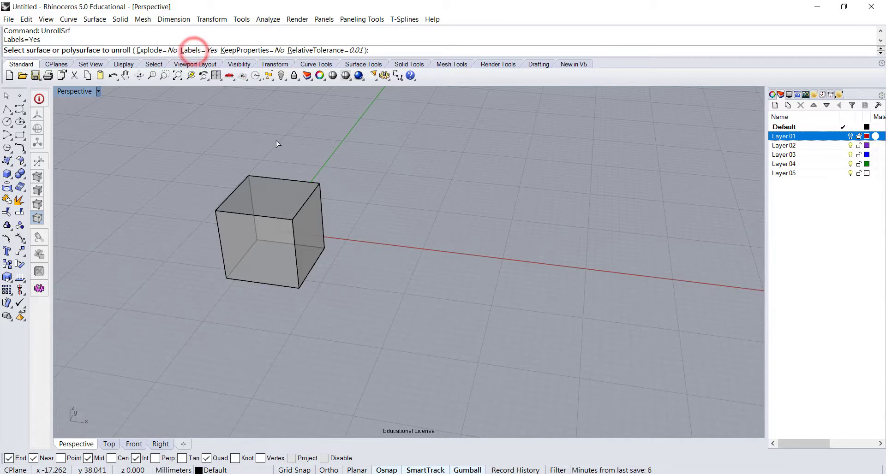
{"action": "left_click", "coordinate": [287, 197]}
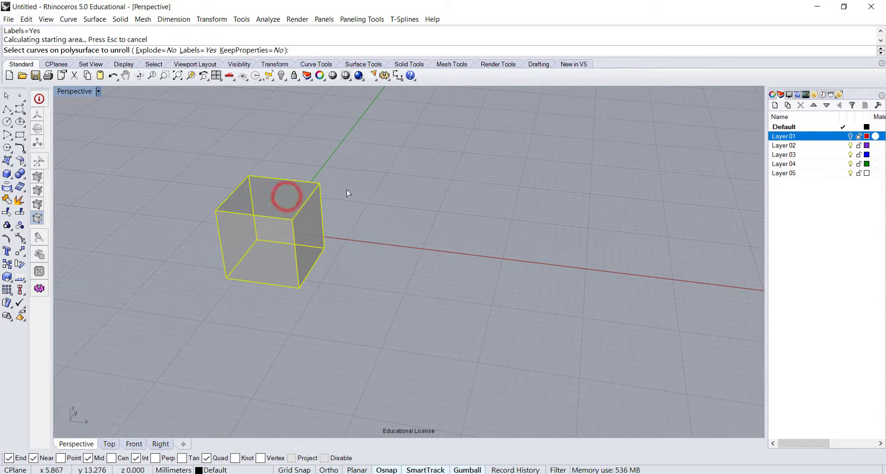
{"action": "key", "text": "Return"}
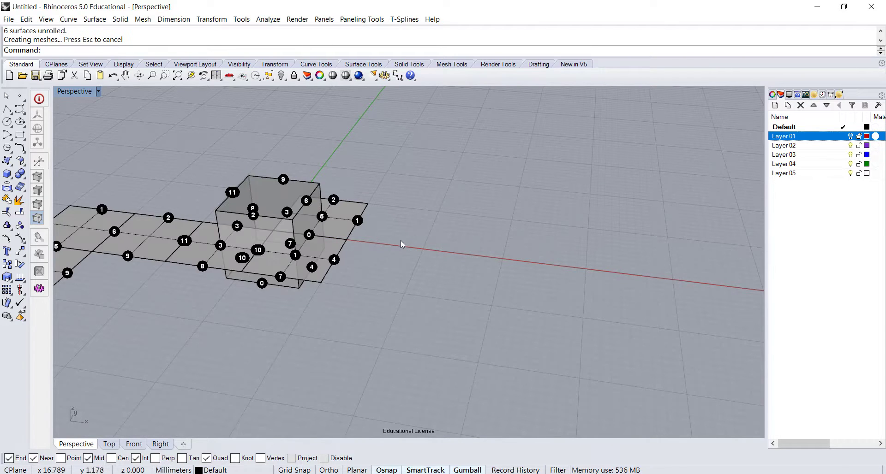
- Move the flat labelled net away from the cube to sit beside it
{"action": "left_click", "coordinate": [337, 238]}
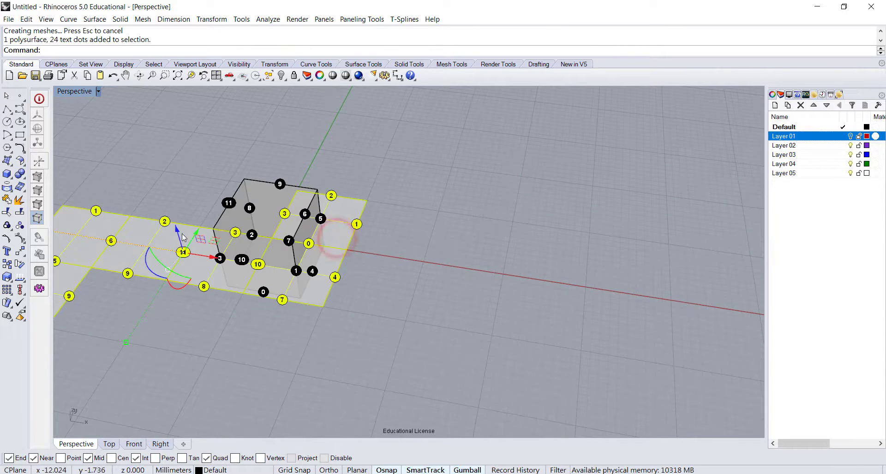
{"action": "left_click_drag", "start_coordinate": [195, 231], "coordinate": [132, 351]}
{"action": "right_click_drag", "start_coordinate": [351, 319], "coordinate": [526, 277], "text": "shift"}
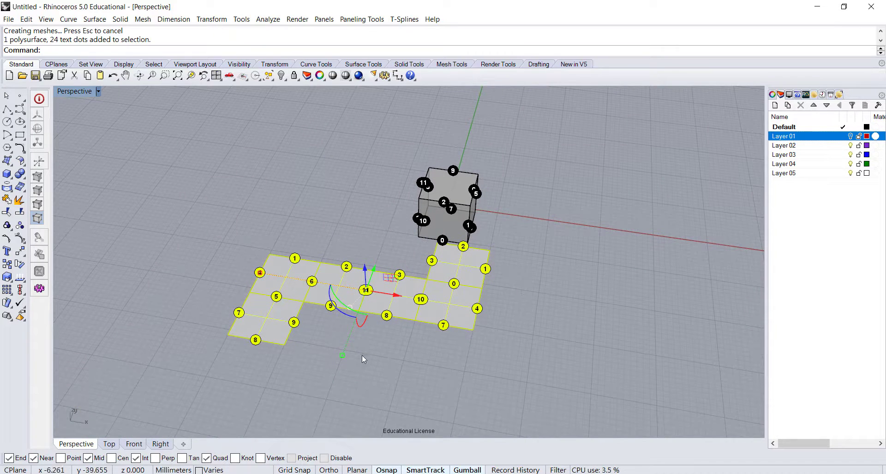
{"action": "left_click", "coordinate": [361, 355]}
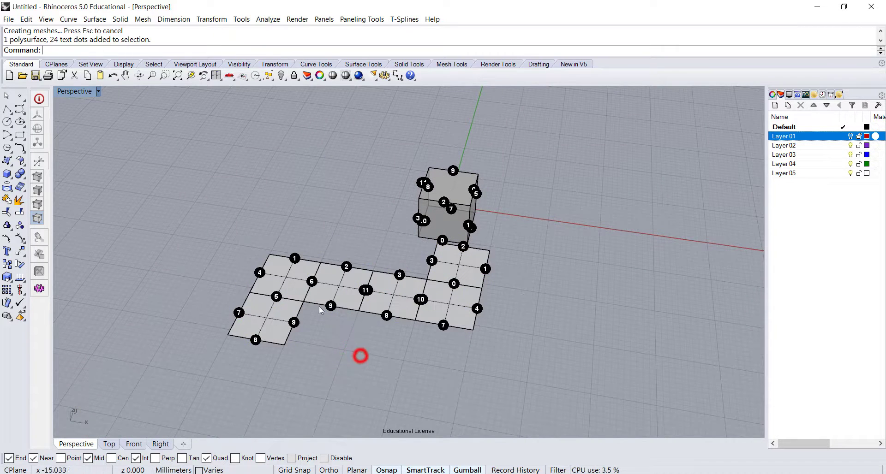
- Inspect the labelled net from another angle and select it with its labels
{"action": "scroll", "coordinate": [295, 325], "scroll_direction": "up", "scroll_amount": 5}
{"action": "left_click", "coordinate": [298, 321]}
{"action": "left_click", "coordinate": [413, 274]}
{"action": "scroll", "coordinate": [411, 294], "scroll_direction": "down", "scroll_amount": 2}
{"action": "scroll", "coordinate": [412, 295], "scroll_direction": "down", "scroll_amount": 2}
{"action": "scroll", "coordinate": [388, 310], "scroll_direction": "down", "scroll_amount": 3}
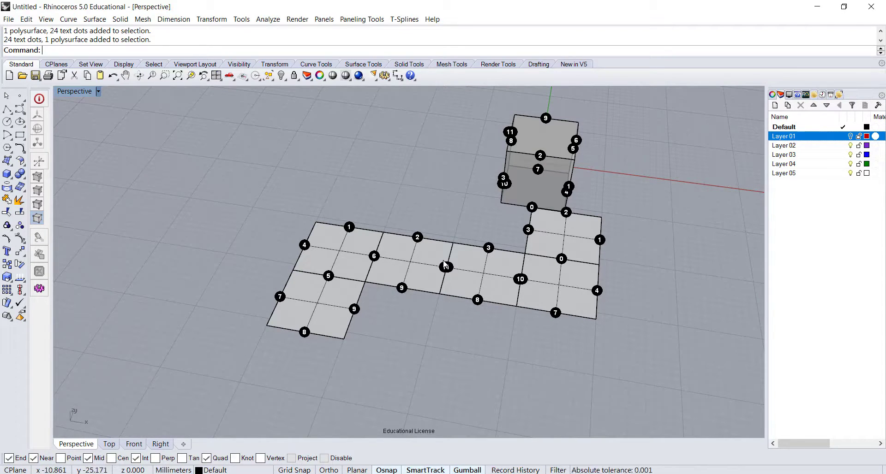
{"action": "right_click_drag", "start_coordinate": [591, 307], "coordinate": [613, 310]}
{"action": "left_click", "coordinate": [586, 312]}
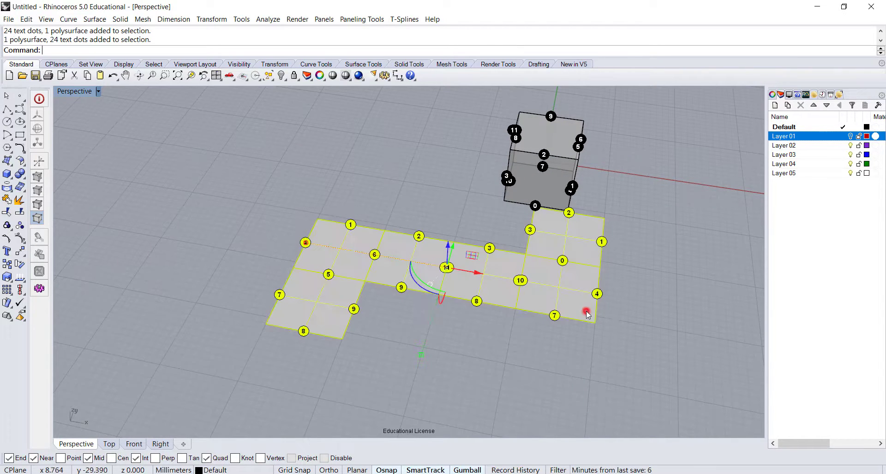
- Undo the net's move, make Layer 01 current and hide the Default layer holding the cube
{"action": "left_click", "coordinate": [654, 315]}
{"action": "key", "text": "ctrl+z"}
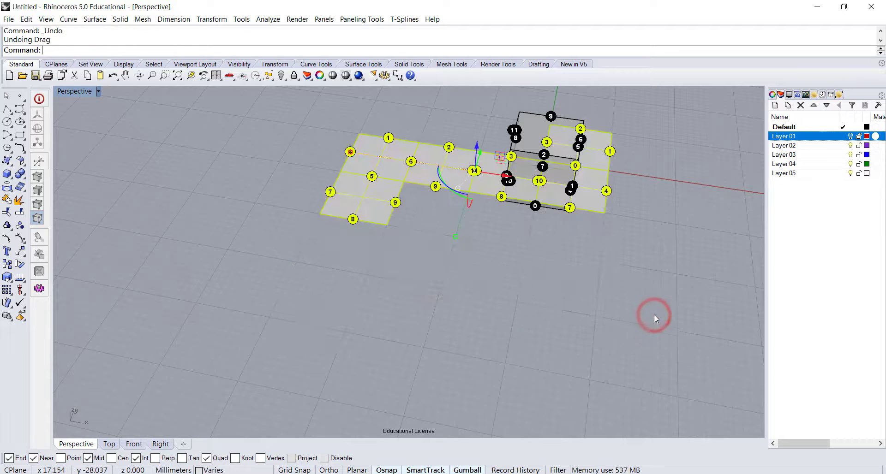
{"action": "right_click_drag", "start_coordinate": [668, 235], "coordinate": [493, 279], "text": "shift"}
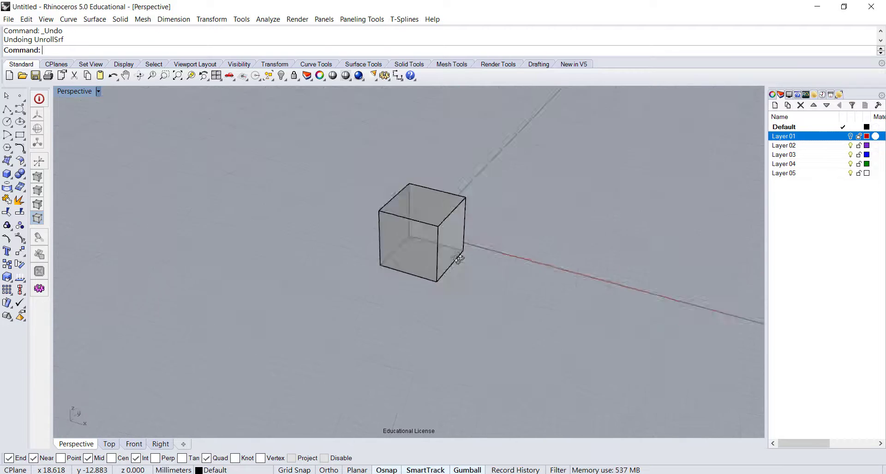
{"action": "right_click_drag", "start_coordinate": [455, 256], "coordinate": [457, 256]}
{"action": "left_click", "coordinate": [842, 136]}
{"action": "left_click", "coordinate": [851, 127]}
{"action": "right_click_drag", "start_coordinate": [461, 217], "coordinate": [454, 270]}
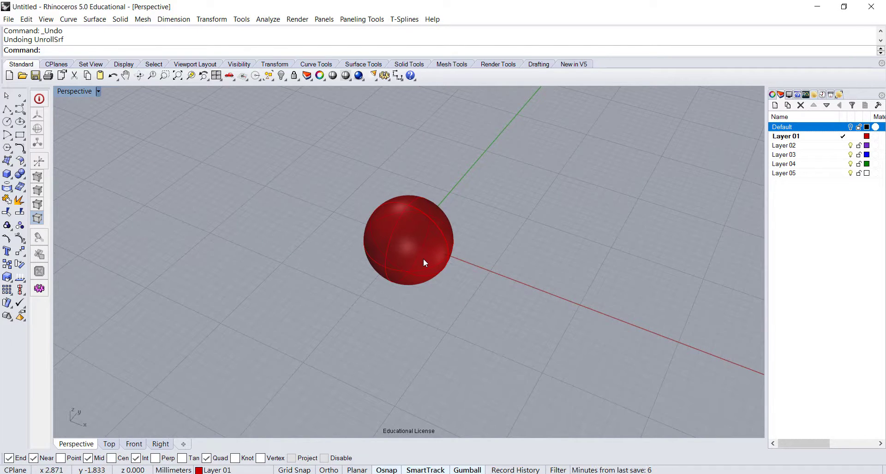
- Run UnrollSrf on the red sphere, then orbit around it and select it
{"action": "type", "text": "rollSrf"}
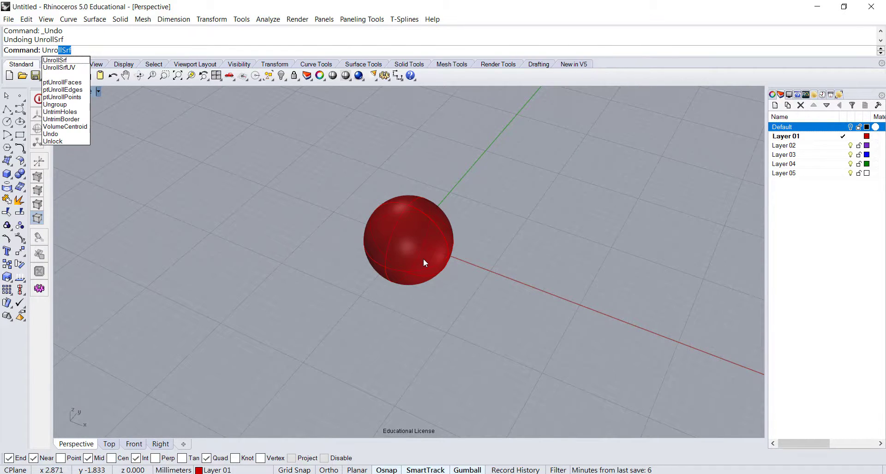
{"action": "key", "text": "Return"}
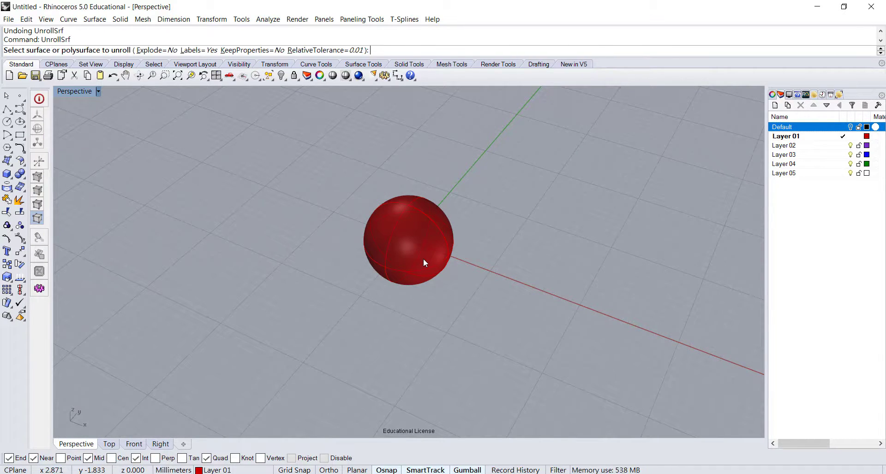
{"action": "left_click", "coordinate": [422, 233]}
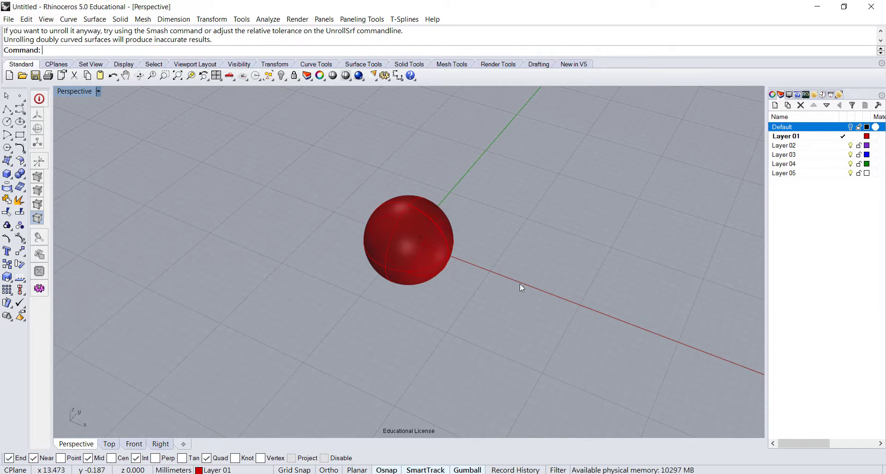
{"action": "right_click_drag", "start_coordinate": [513, 281], "coordinate": [463, 283]}
{"action": "scroll", "coordinate": [402, 239], "scroll_direction": "up", "scroll_amount": 1}
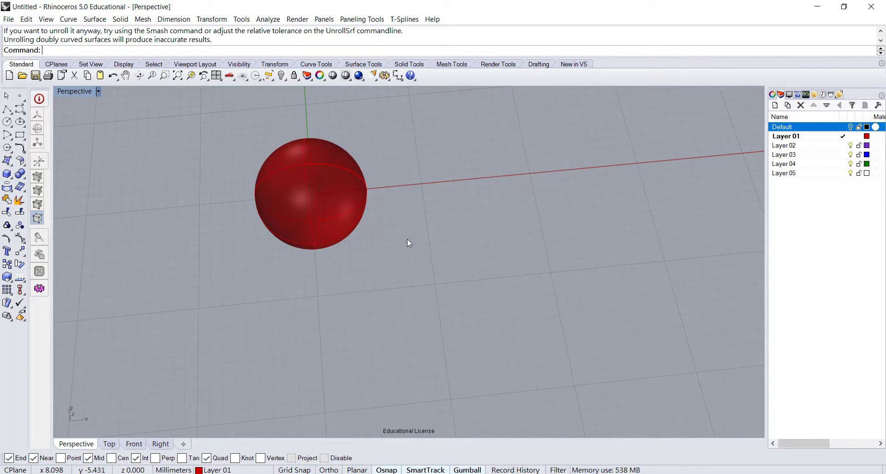
{"action": "right_click_drag", "start_coordinate": [406, 244], "coordinate": [348, 274]}
{"action": "left_click", "coordinate": [280, 241]}
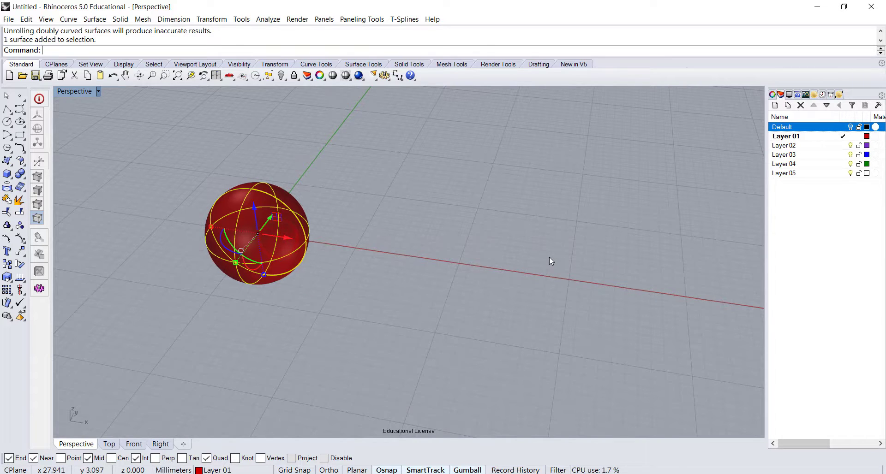
- Mesh the sphere with the density slider at minimum, giving 128 polygons
{"action": "key", "text": "Return"}
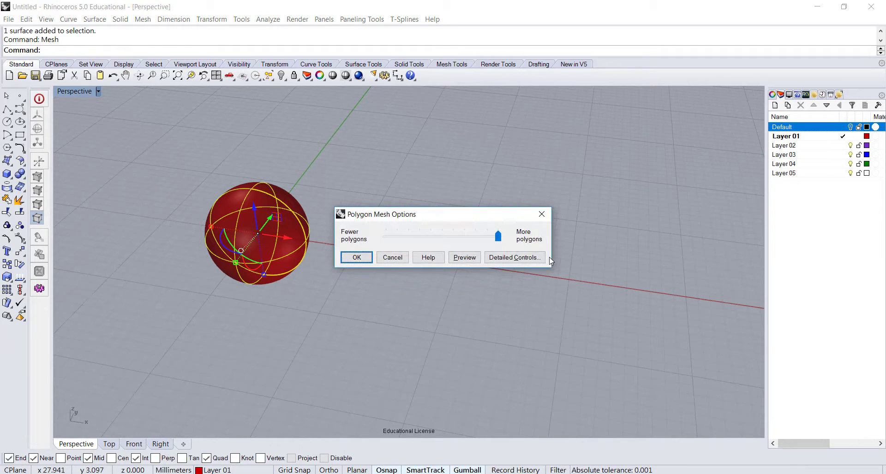
{"action": "left_click", "coordinate": [499, 236]}
{"action": "key", "text": "Home"}
{"action": "left_click", "coordinate": [361, 259]}
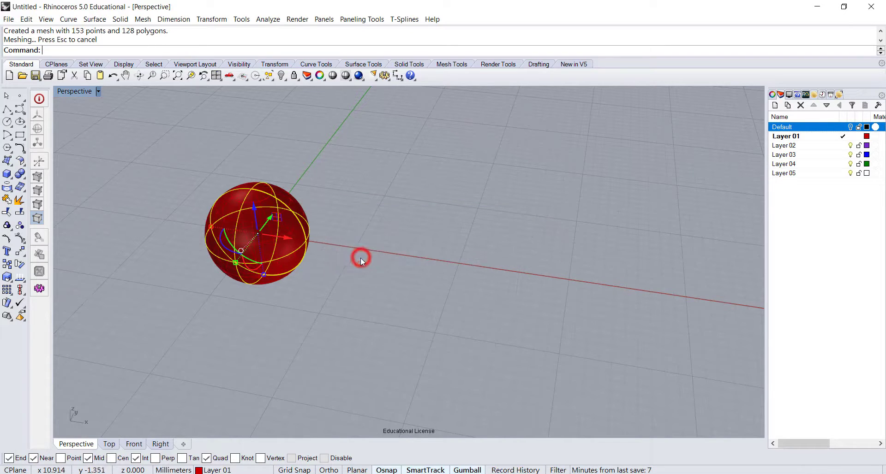
- Move the faceted mesh beside the smooth sphere and compare the two
{"action": "left_click_drag", "start_coordinate": [282, 236], "coordinate": [428, 276]}
{"action": "left_click", "coordinate": [332, 310]}
{"action": "right_click_drag", "start_coordinate": [332, 311], "coordinate": [364, 214]}
{"action": "scroll", "coordinate": [364, 210], "scroll_direction": "up", "scroll_amount": 3}
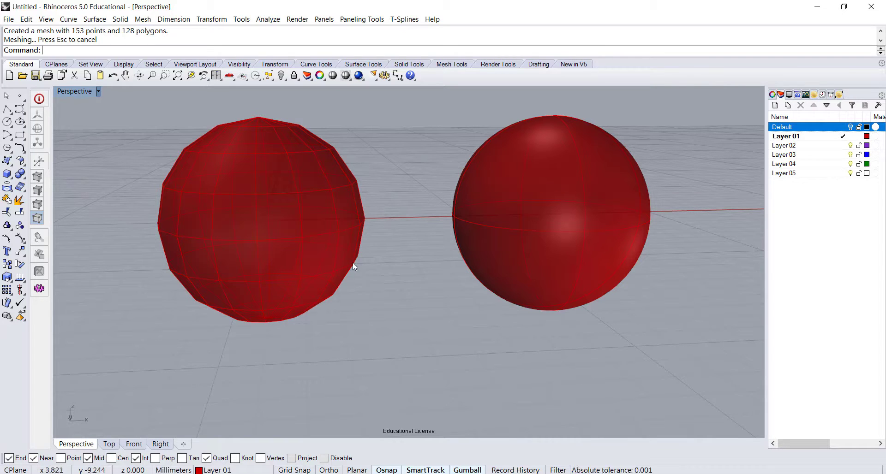
{"action": "mouse_move", "coordinate": [377, 234]}
{"action": "right_mouse_down"}
{"action": "mouse_move", "coordinate": [332, 278]}
{"action": "mouse_move", "coordinate": [331, 266]}
{"action": "mouse_move", "coordinate": [377, 246]}
{"action": "right_mouse_up"}
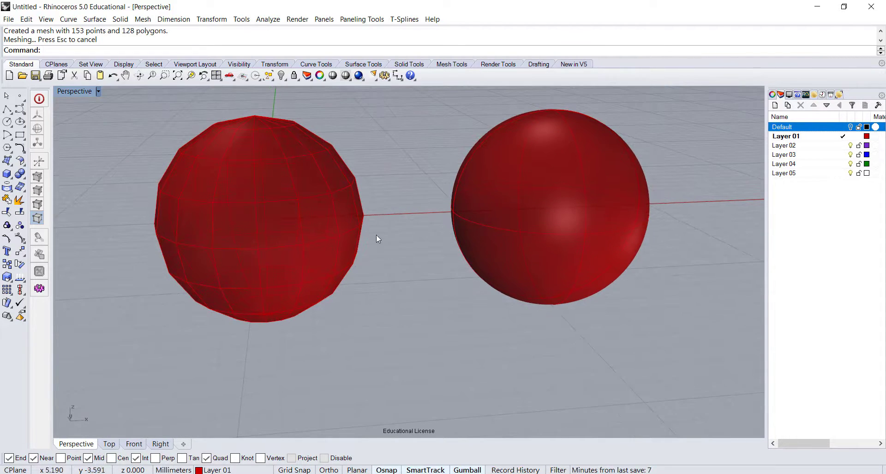
{"action": "scroll", "coordinate": [375, 234], "scroll_direction": "down", "scroll_amount": 2}
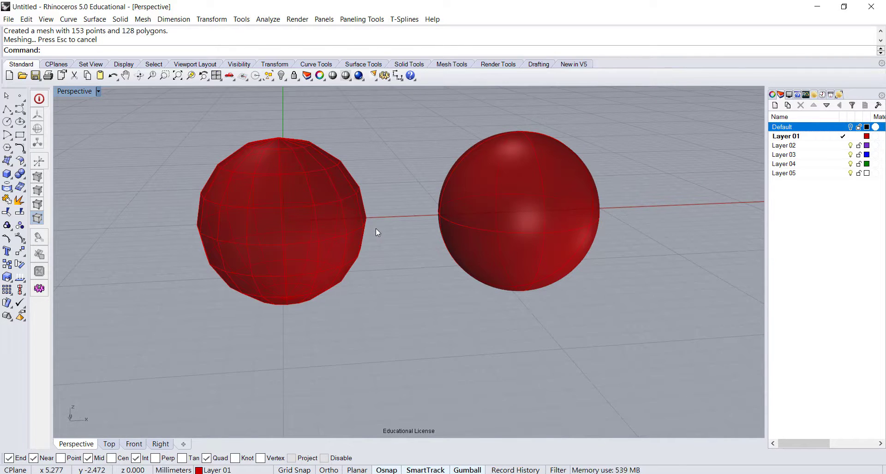
{"action": "type", "text": "rollSrf"}
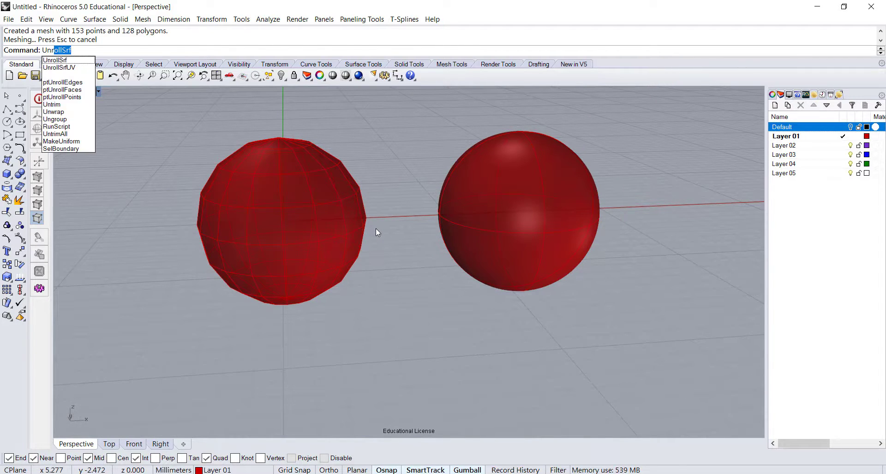
{"action": "key", "text": "Return"}
{"action": "left_click", "coordinate": [317, 184]}
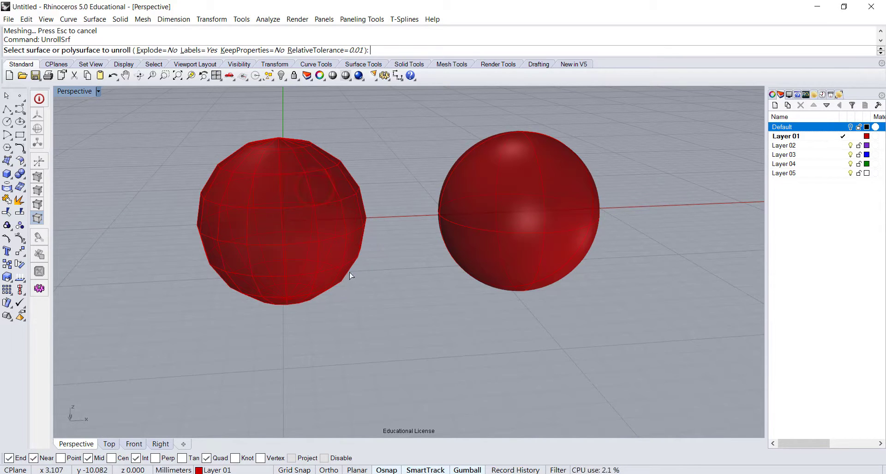
{"action": "left_click", "coordinate": [337, 240]}
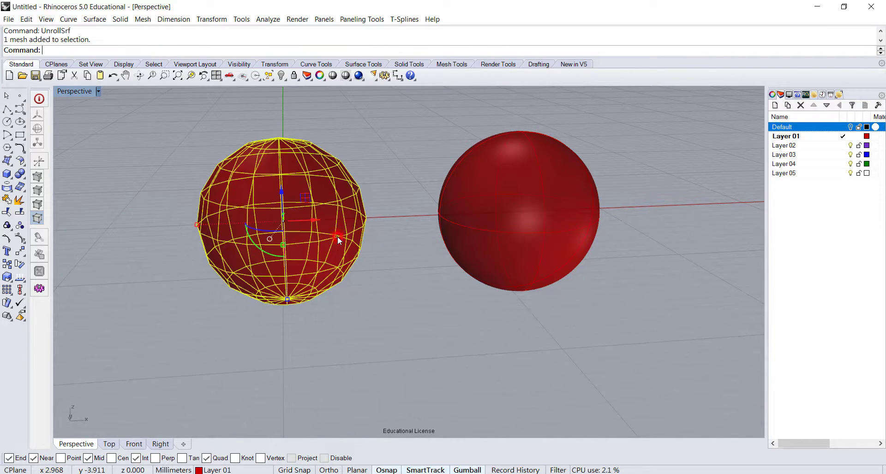
{"action": "mouse_move", "coordinate": [380, 249]}
{"action": "right_mouse_down"}
{"action": "mouse_move", "coordinate": [364, 294]}
{"action": "mouse_move", "coordinate": [372, 250]}
{"action": "right_mouse_up"}
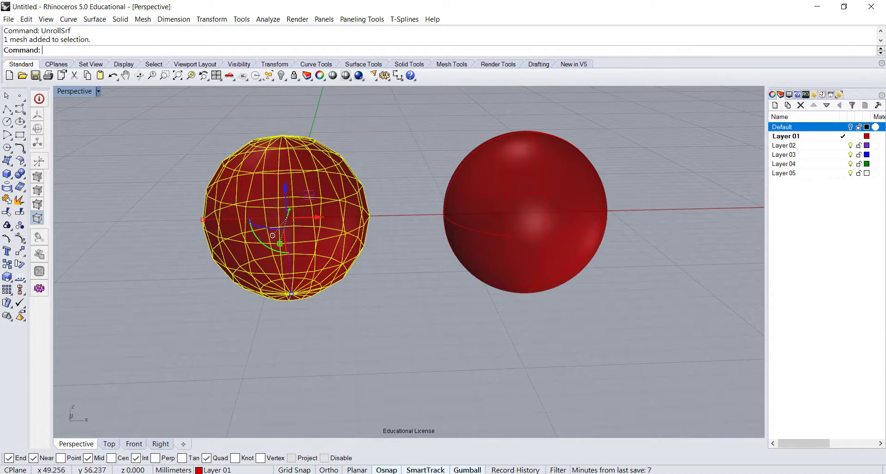
{"action": "left_click", "coordinate": [688, 257]}
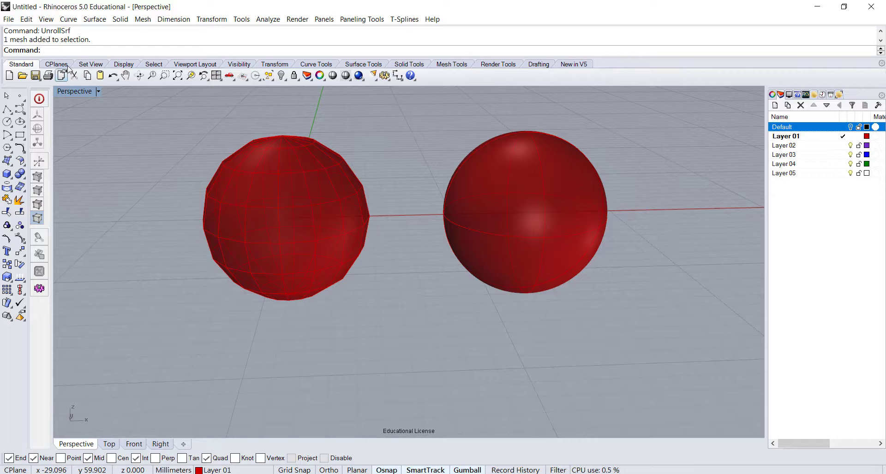
- Convert the faceted mesh sphere to a NURBS polysurface with MeshToNURB
{"action": "type", "text": "MeshToNURB"}
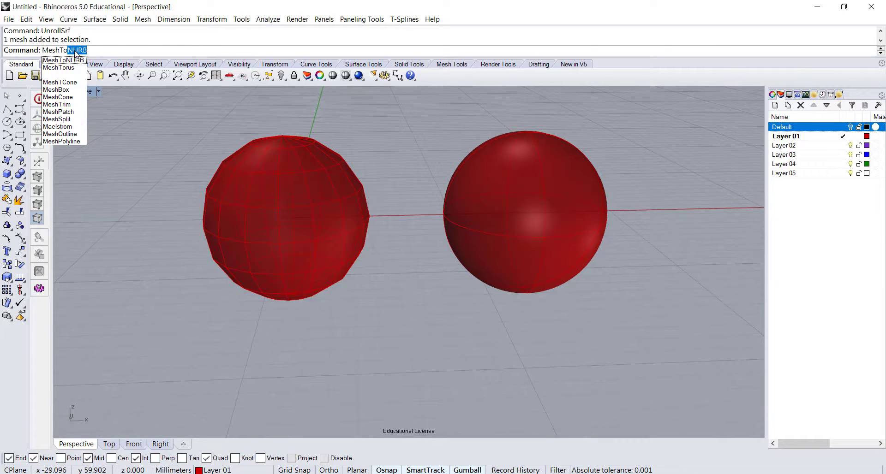
{"action": "key", "text": "Return"}
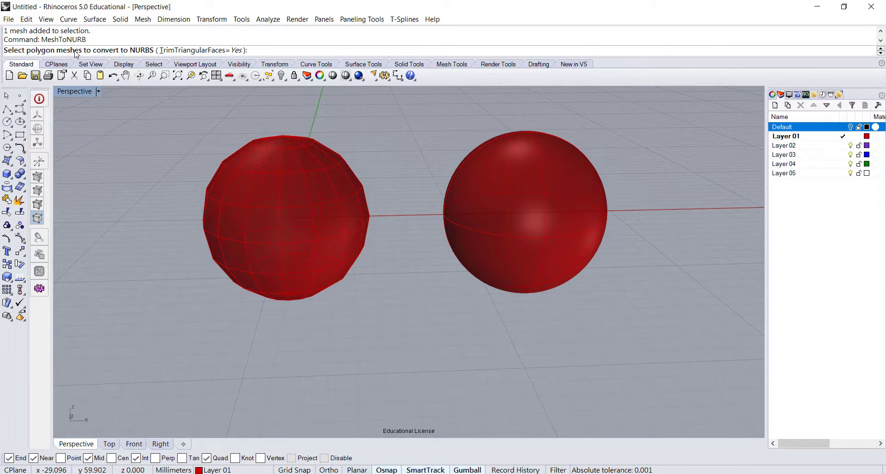
{"action": "left_click", "coordinate": [277, 217]}
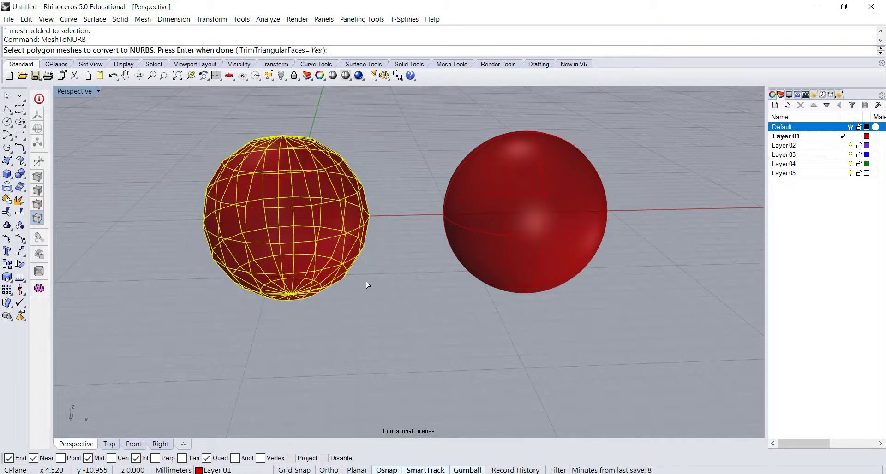
{"action": "key", "text": "Return"}
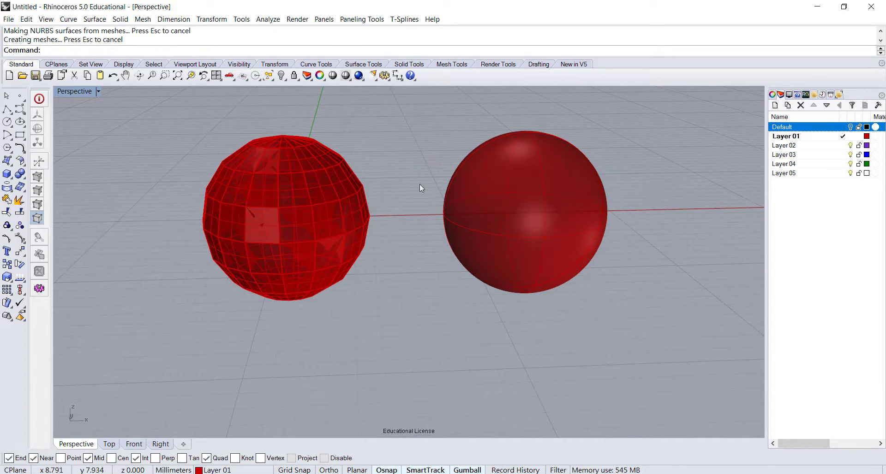
- Move the converted sphere to the left and reframe the view around the spheres
{"action": "left_click", "coordinate": [363, 201]}
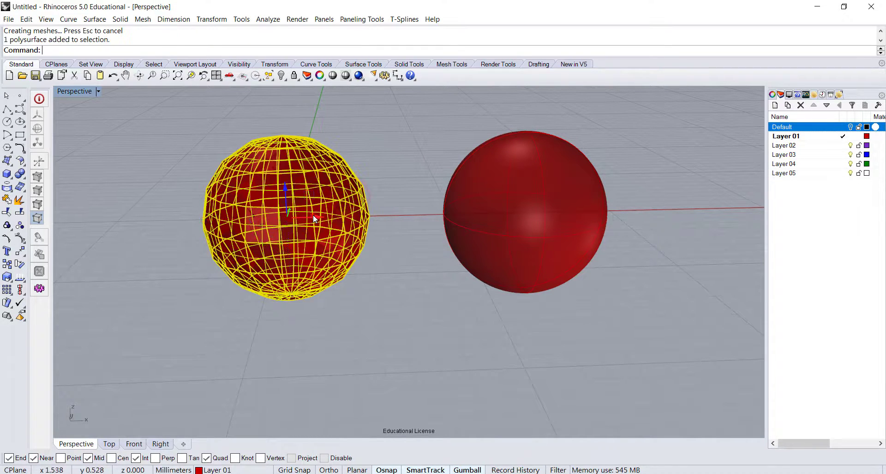
{"action": "left_click_drag", "start_coordinate": [313, 215], "coordinate": [106, 216]}
{"action": "left_click", "coordinate": [356, 293]}
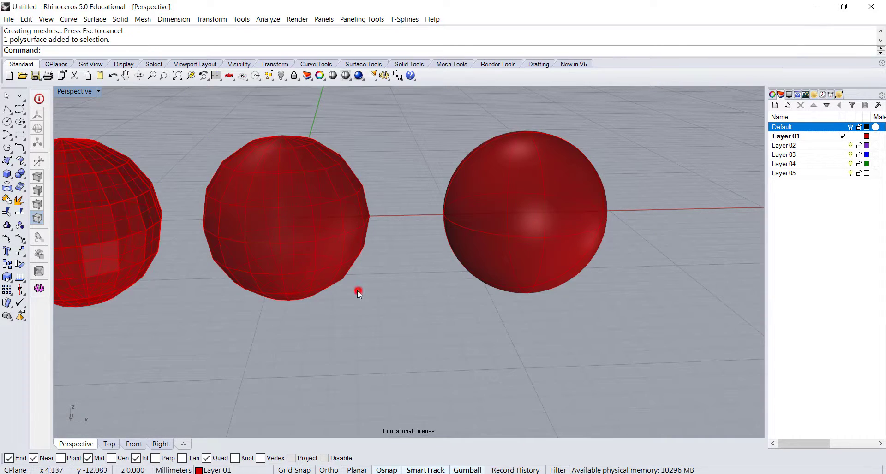
{"action": "scroll", "coordinate": [216, 271], "scroll_direction": "down", "scroll_amount": 3}
{"action": "right_click_drag", "start_coordinate": [216, 271], "coordinate": [411, 231], "text": "shift"}
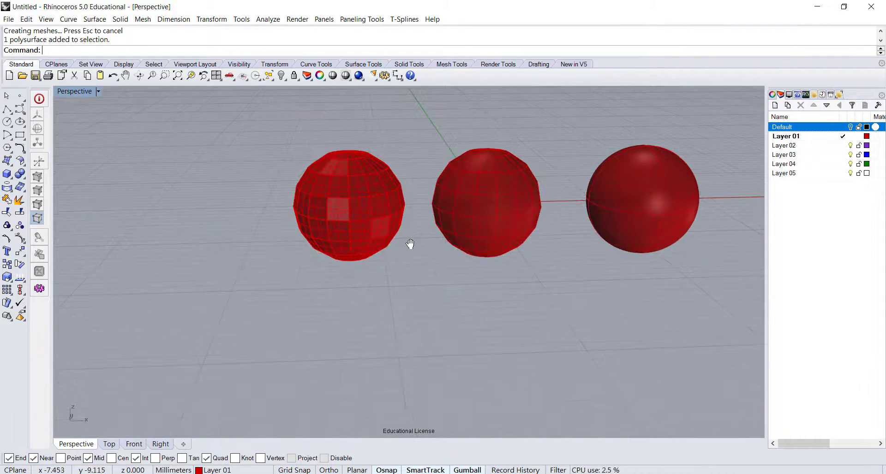
{"action": "left_click", "coordinate": [772, 94]}
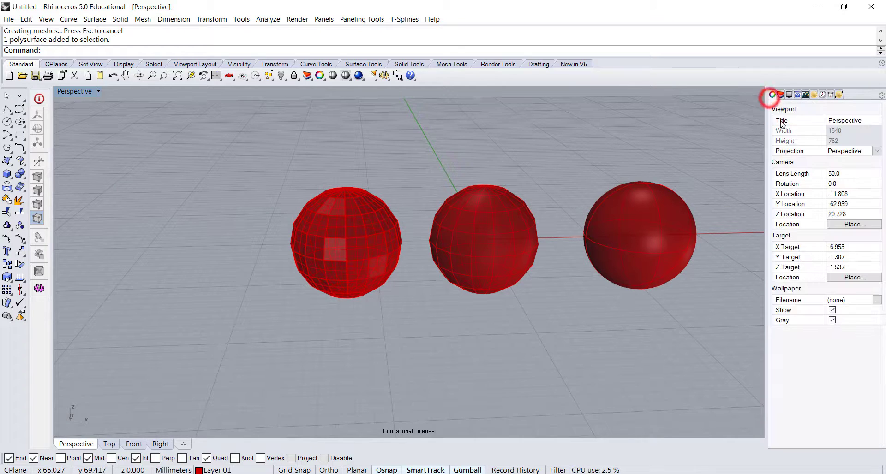
{"action": "left_click", "coordinate": [402, 234]}
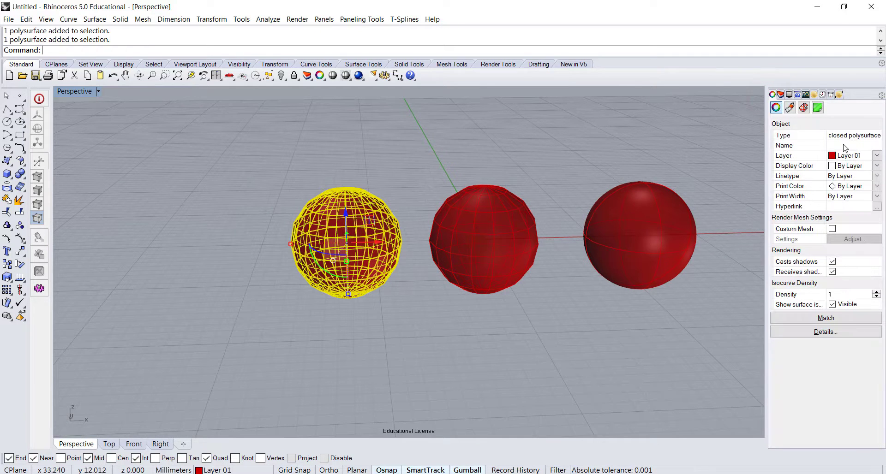
{"action": "scroll", "coordinate": [435, 271], "scroll_direction": "down", "scroll_amount": 3}
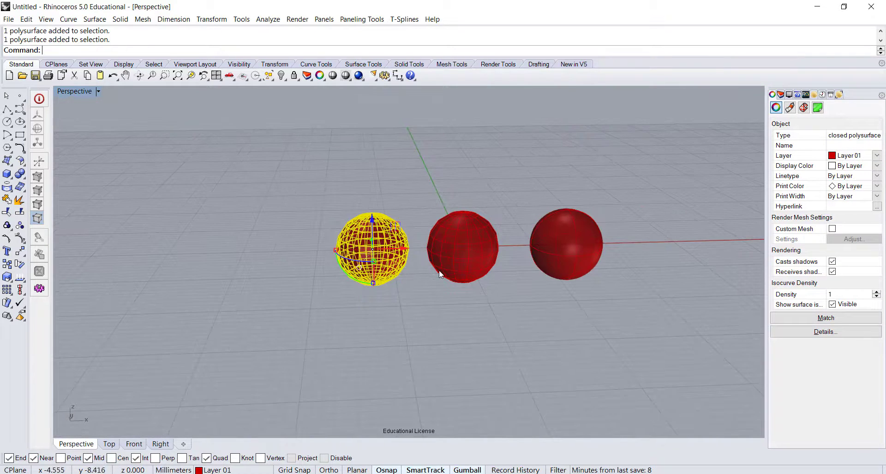
{"action": "right_click_drag", "start_coordinate": [435, 271], "coordinate": [480, 237], "text": "shift"}
- Undo the last operation and run UnrollSrf on the faceted sphere
{"action": "key", "text": "ctrl+z"}
{"action": "left_click", "coordinate": [624, 232]}
{"action": "type", "text": "UnrollSrf"}
{"action": "key", "text": "Return"}
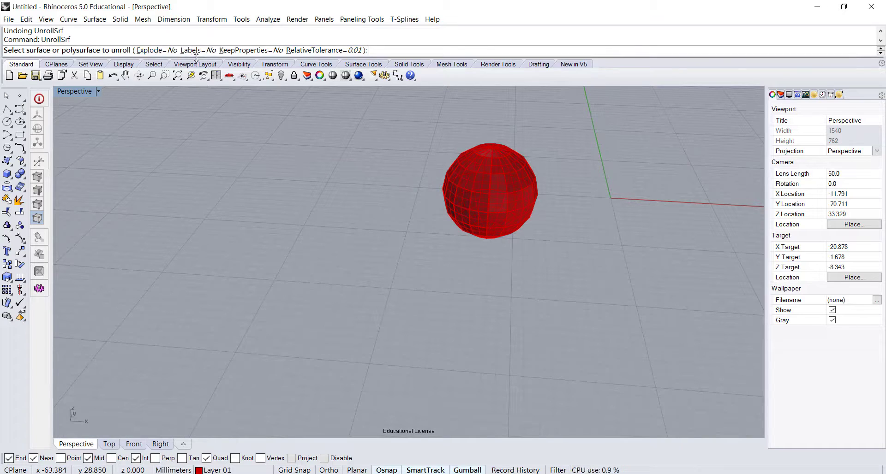
{"action": "left_click", "coordinate": [470, 190]}
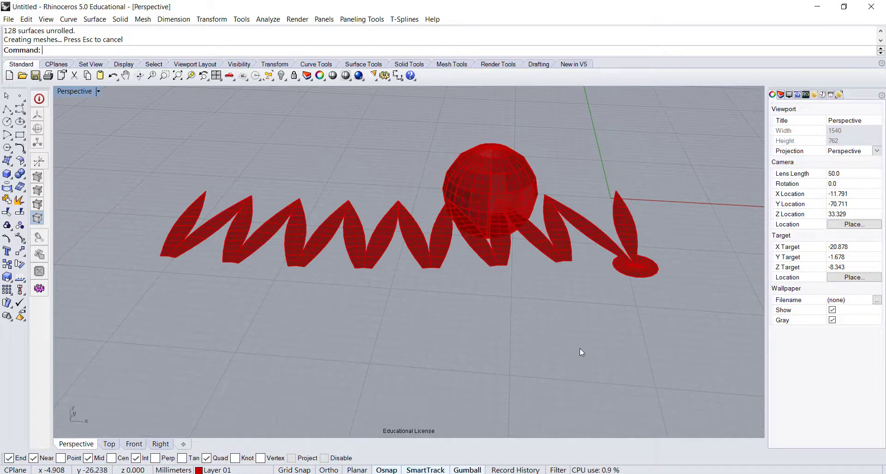
- Inspect the zigzag petal strips and disc, undoing the accidental move of the strips
{"action": "right_click_drag", "start_coordinate": [574, 285], "coordinate": [556, 315]}
{"action": "left_click", "coordinate": [556, 316]}
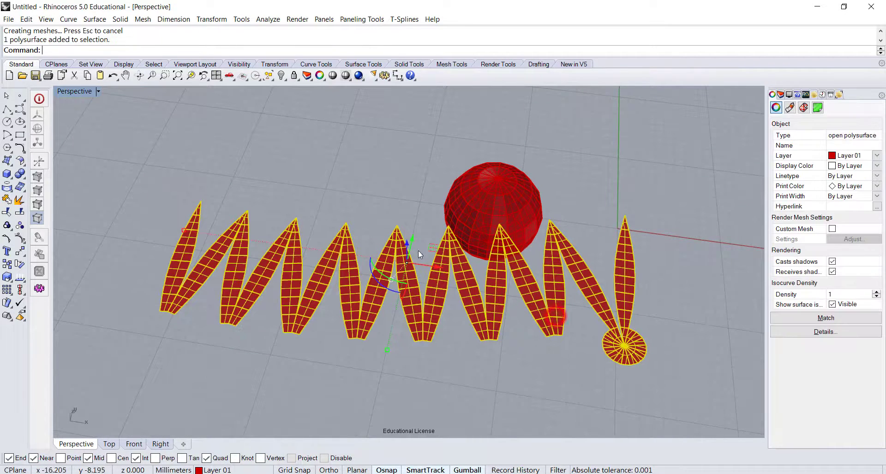
{"action": "left_click_drag", "start_coordinate": [413, 236], "coordinate": [413, 273]}
{"action": "key", "text": "Escape"}
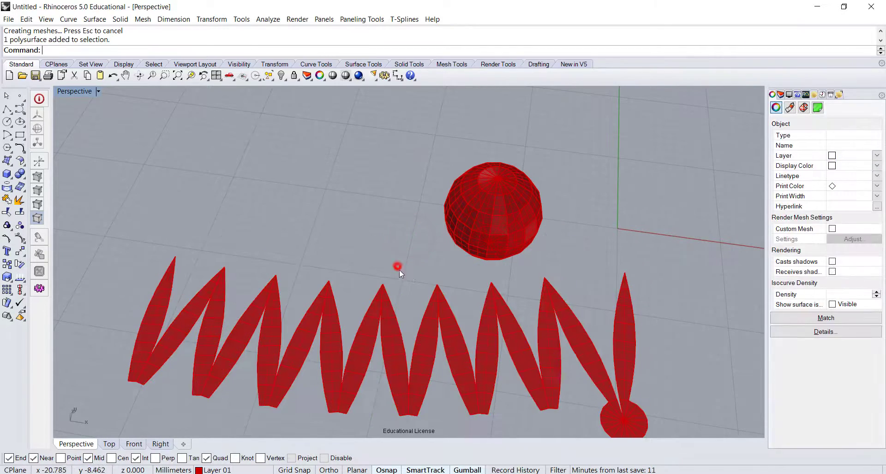
{"action": "right_click_drag", "start_coordinate": [396, 266], "coordinate": [464, 237], "text": "shift"}
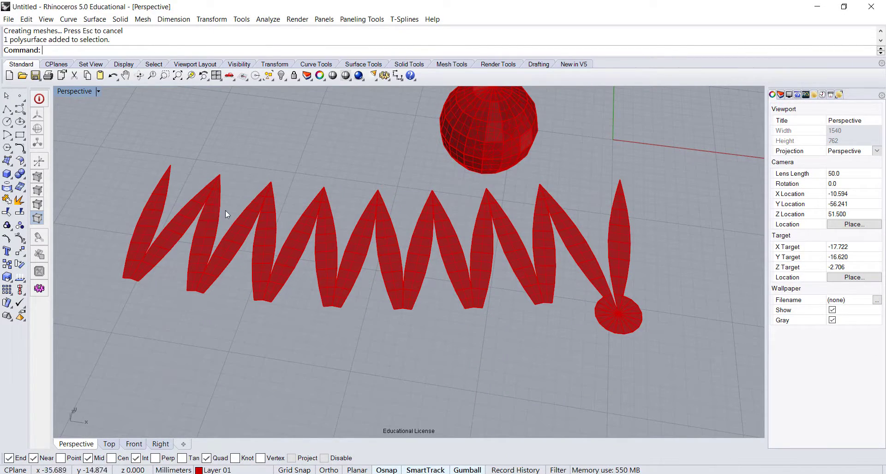
{"action": "right_click_drag", "start_coordinate": [424, 330], "coordinate": [500, 214]}
{"action": "left_click", "coordinate": [499, 215]}
{"action": "left_click", "coordinate": [561, 233]}
{"action": "scroll", "coordinate": [536, 226], "scroll_direction": "up", "scroll_amount": 5}
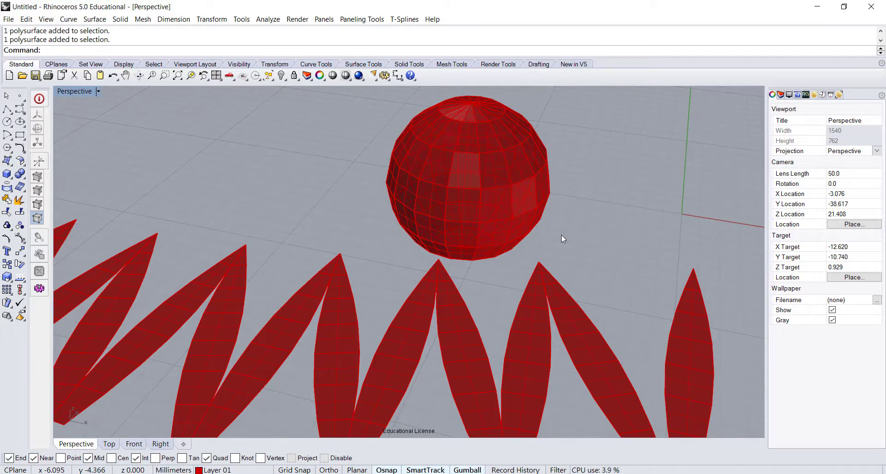
{"action": "scroll", "coordinate": [561, 234], "scroll_direction": "down", "scroll_amount": 4}
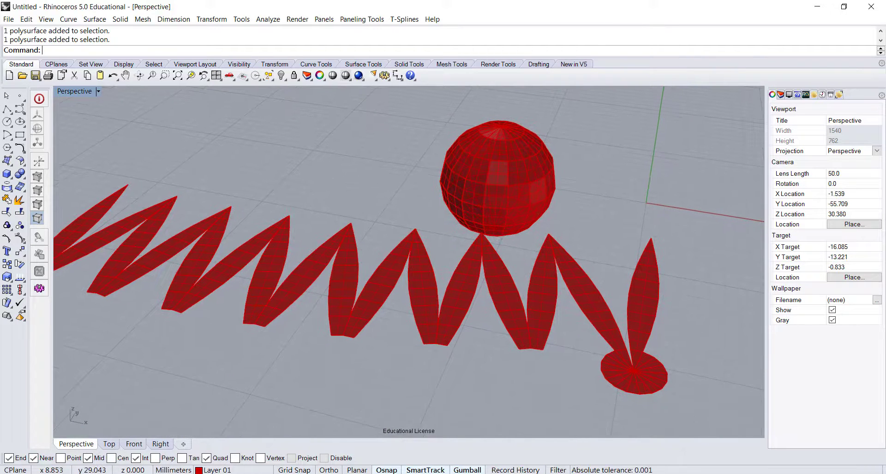
{"action": "key", "text": "ctrl+z"}
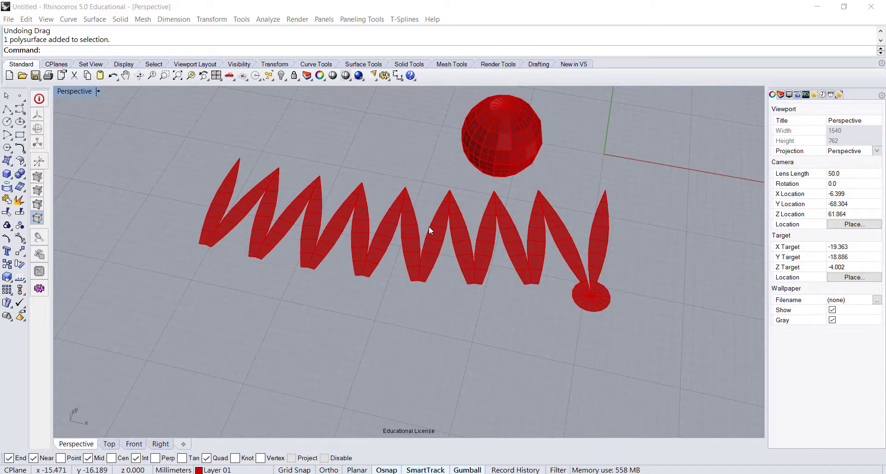
{"action": "right_click_drag", "start_coordinate": [420, 227], "coordinate": [396, 248]}
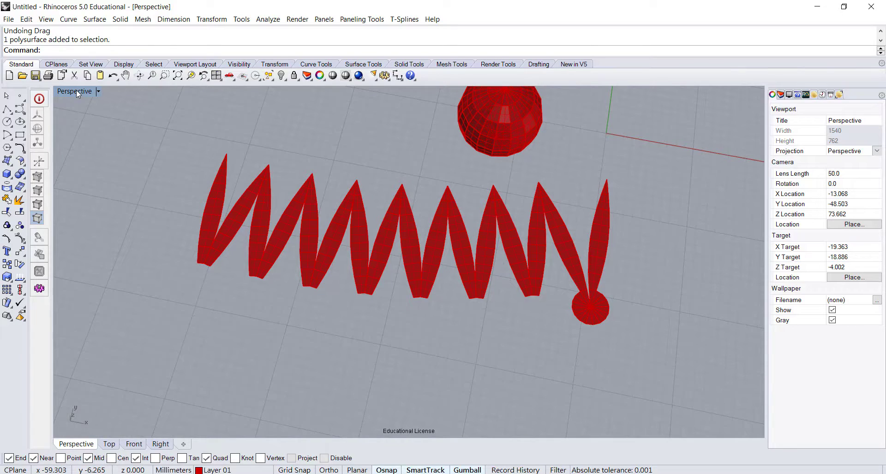
- In a maximized Top view, duplicate all edges of the unrolled strips with DupEdge
{"action": "key", "text": "ctrl+F1"}
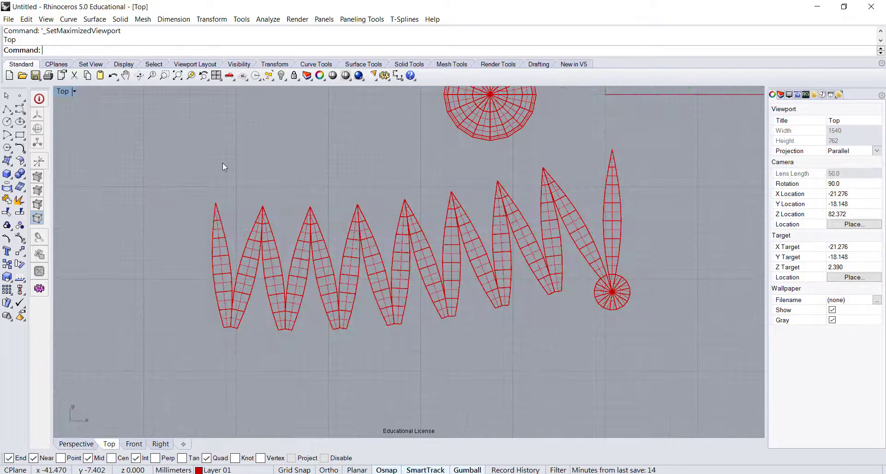
{"action": "type", "text": "DupEdge"}
{"action": "key", "text": "Return"}
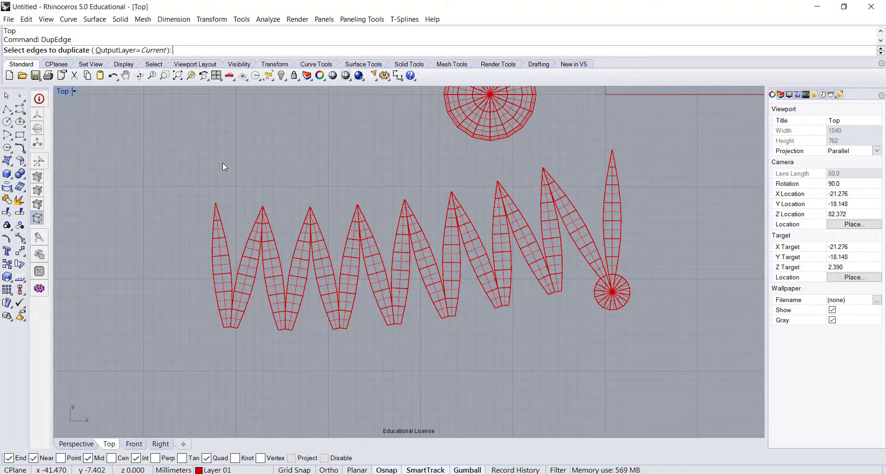
{"action": "left_click_drag", "start_coordinate": [180, 151], "coordinate": [686, 374]}
{"action": "left_click", "coordinate": [593, 133]}
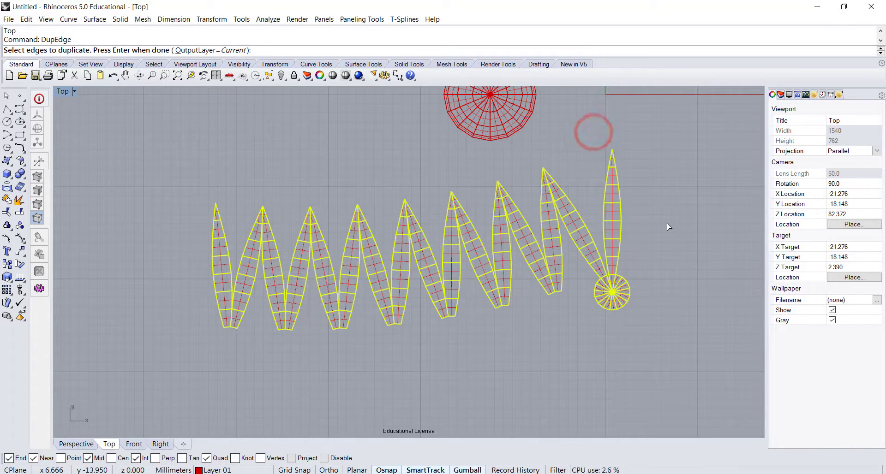
{"action": "key", "text": "Return"}
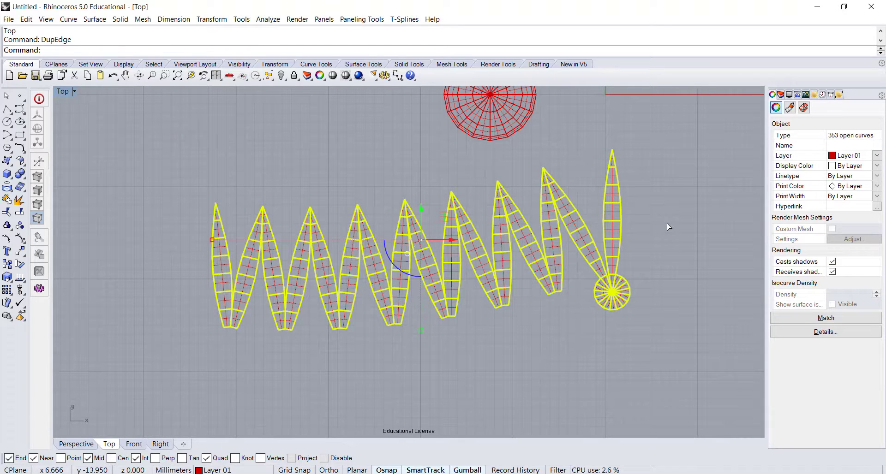
- Join and group the 107 edge curves, then move them below the strips
{"action": "left_click", "coordinate": [6, 202]}
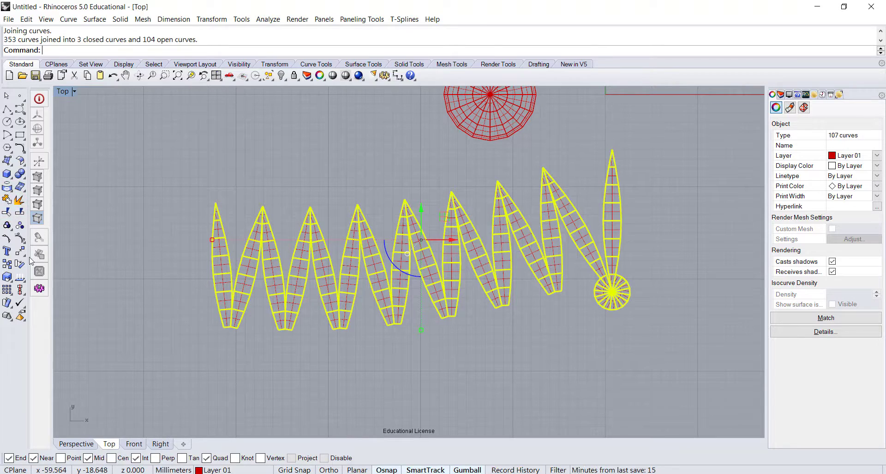
{"action": "left_click", "coordinate": [7, 236]}
{"action": "scroll", "coordinate": [406, 249], "scroll_direction": "down", "scroll_amount": 4}
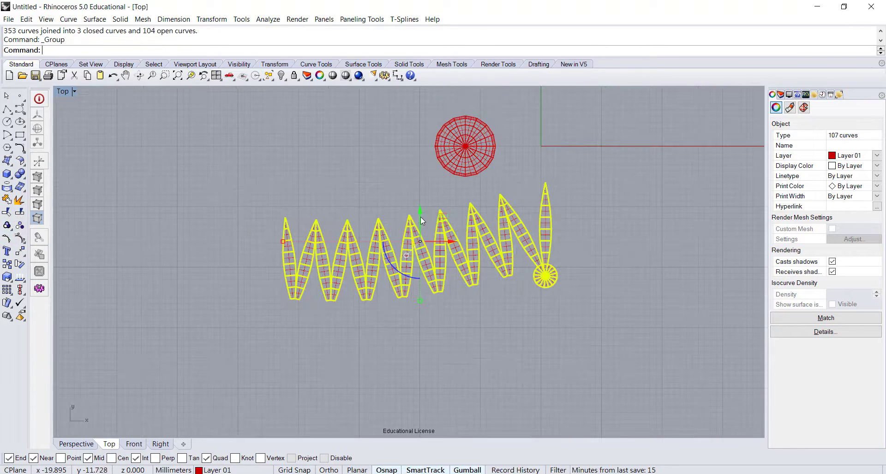
{"action": "left_click_drag", "start_coordinate": [421, 213], "coordinate": [436, 354]}
{"action": "left_click", "coordinate": [615, 330]}
{"action": "right_click_drag", "start_coordinate": [621, 370], "coordinate": [614, 303]}
{"action": "scroll", "coordinate": [492, 306], "scroll_direction": "up", "scroll_amount": 3}
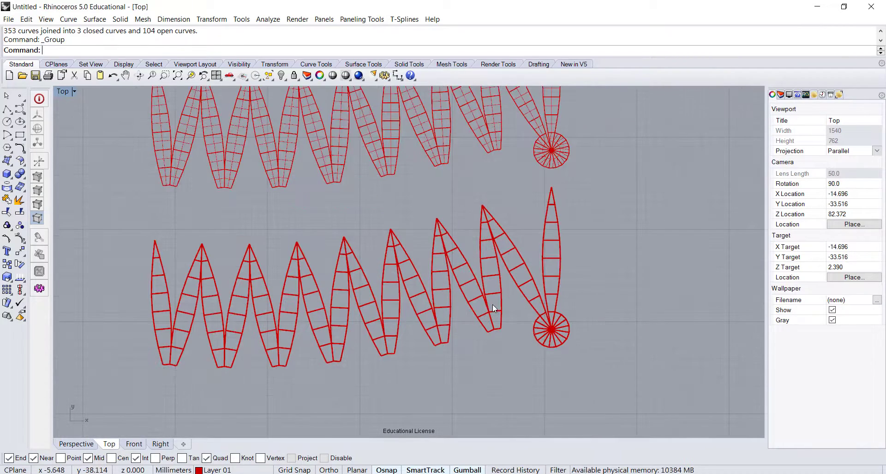
{"action": "right_click_drag", "start_coordinate": [492, 304], "coordinate": [548, 278]}
{"action": "scroll", "coordinate": [511, 279], "scroll_direction": "up", "scroll_amount": 2}
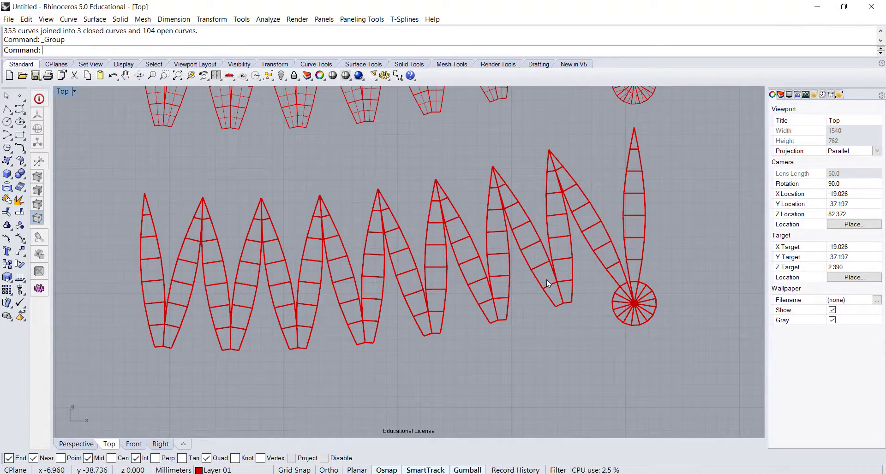